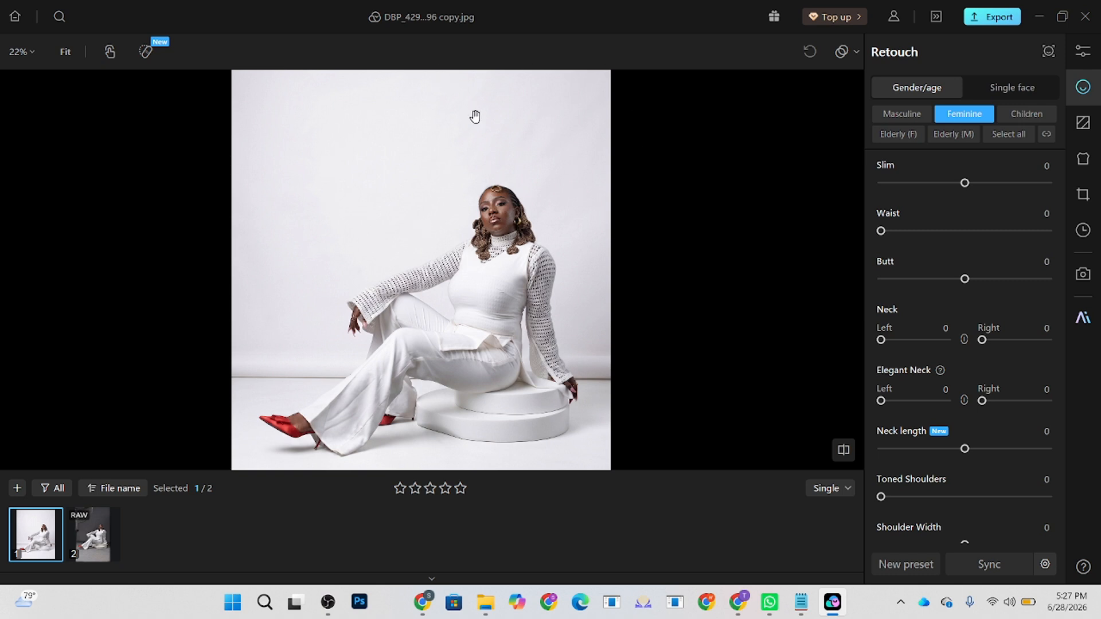
# Compare the RAW original DBP_4296.NEF with the edited JPG copy and examine the subject's face and full pose
pyautogui.click(97, 539)
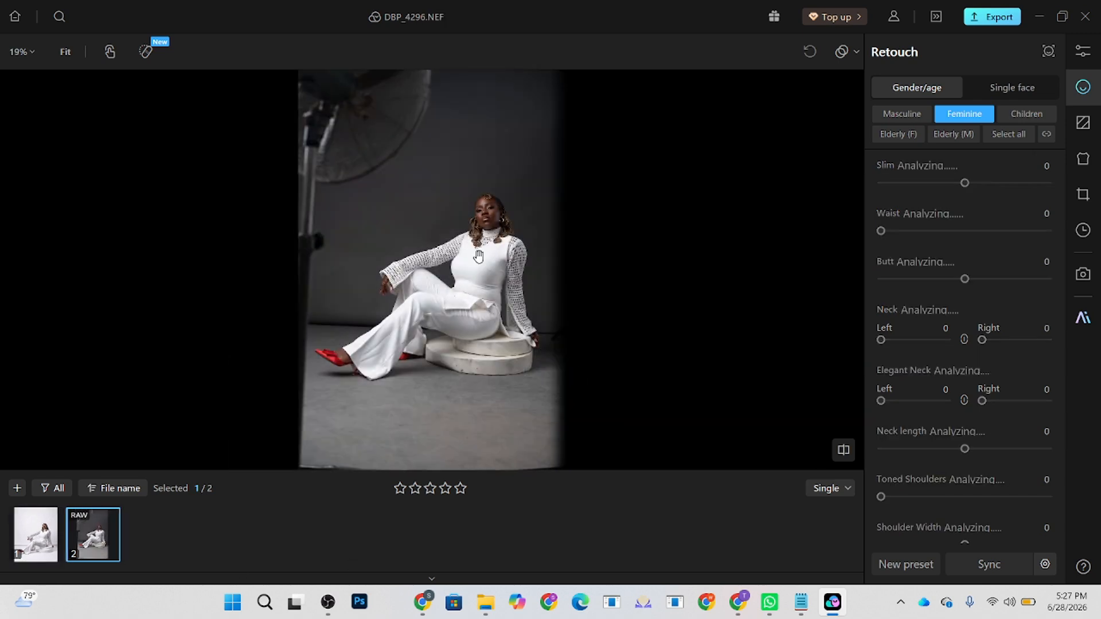
pyautogui.scroll(8, 495, 213)
pyautogui.scroll(-2, 499, 217)
pyautogui.scroll(-5, 499, 217)
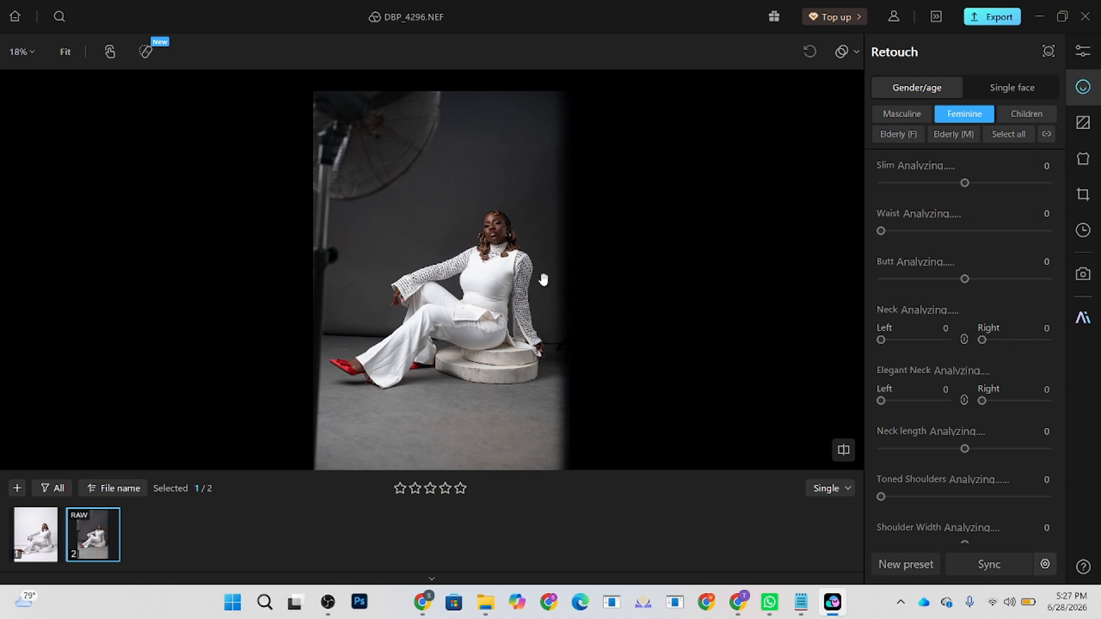
pyautogui.click(38, 538)
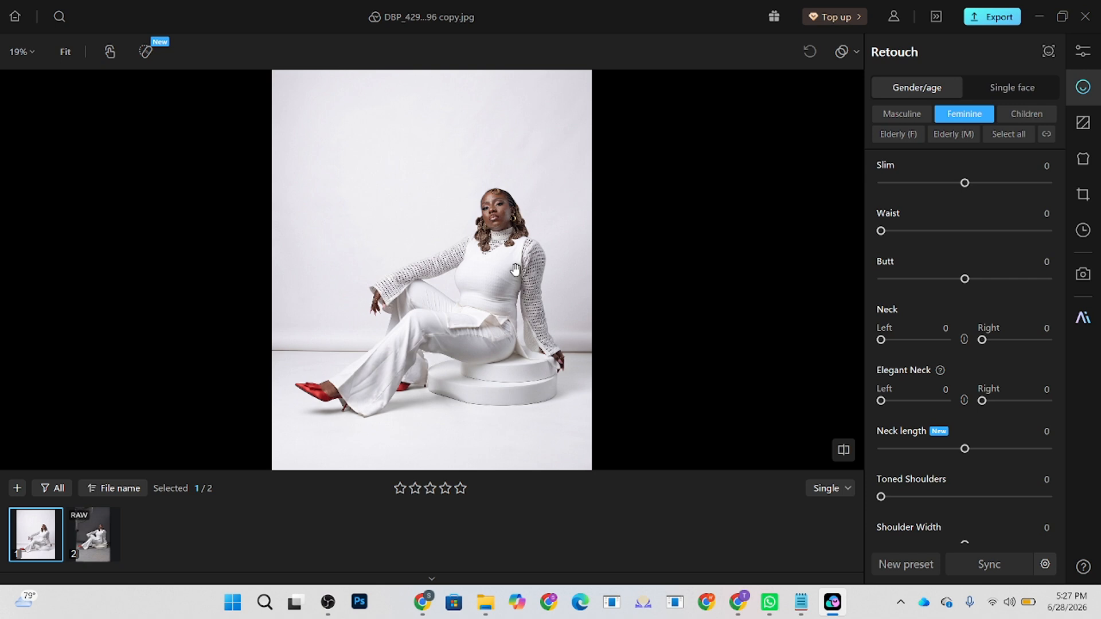
pyautogui.click(521, 178)
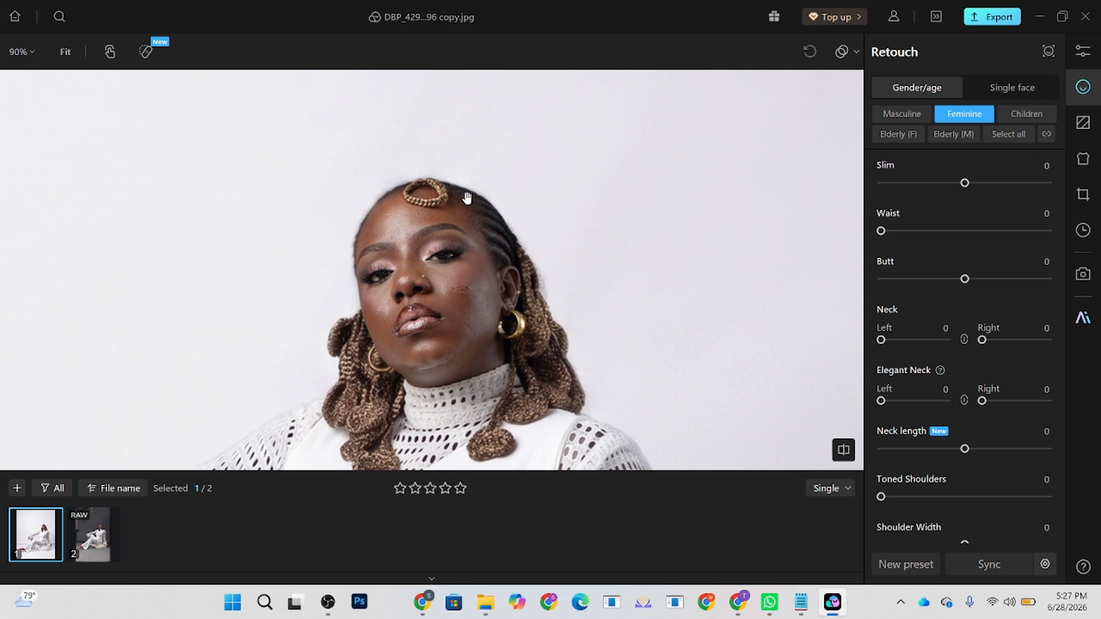
pyautogui.scroll(-5, 393, 87)
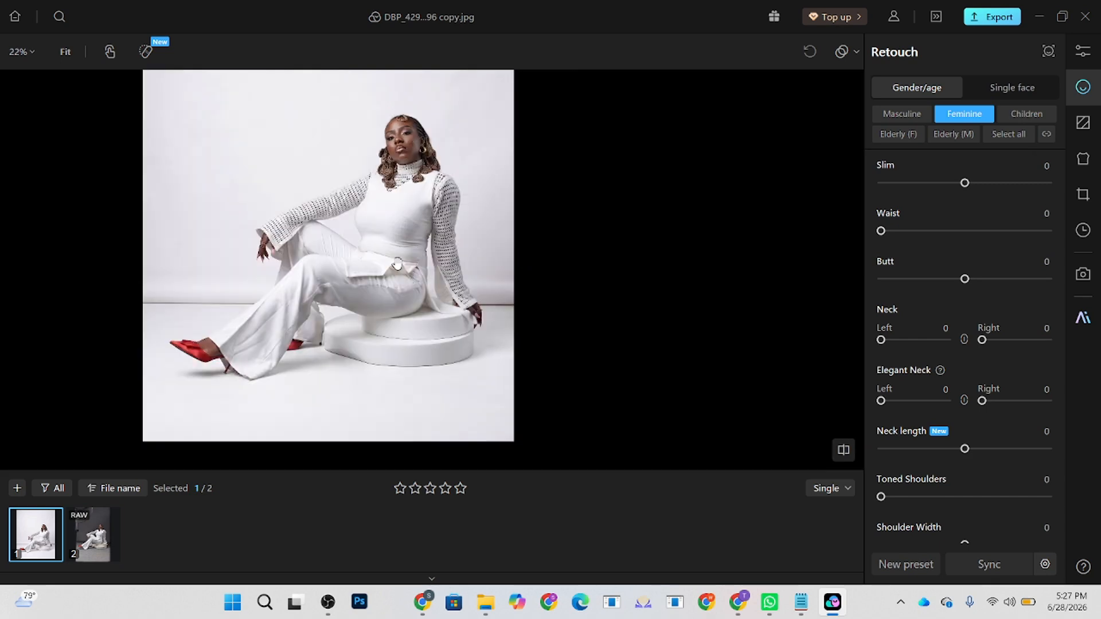
pyautogui.click(502, 168)
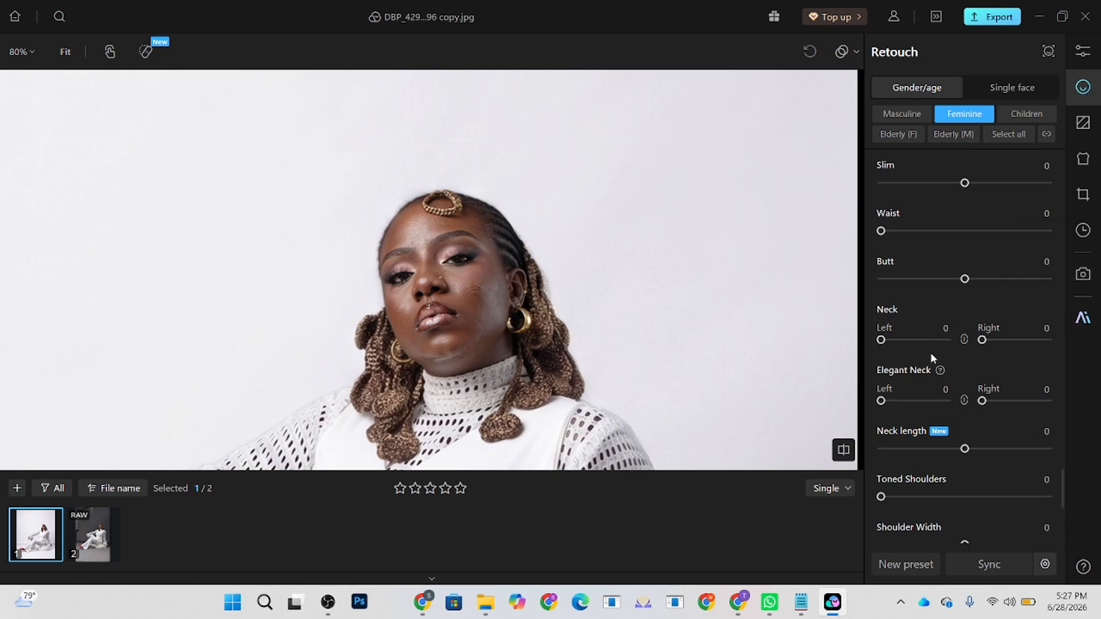
# Set the blemish removal to Acne (Face) 36, Acne (Body) 99 and Body Blemishes 100, and check the face
pyautogui.scroll(10, 930, 352)
pyautogui.scroll(10, 949, 395)
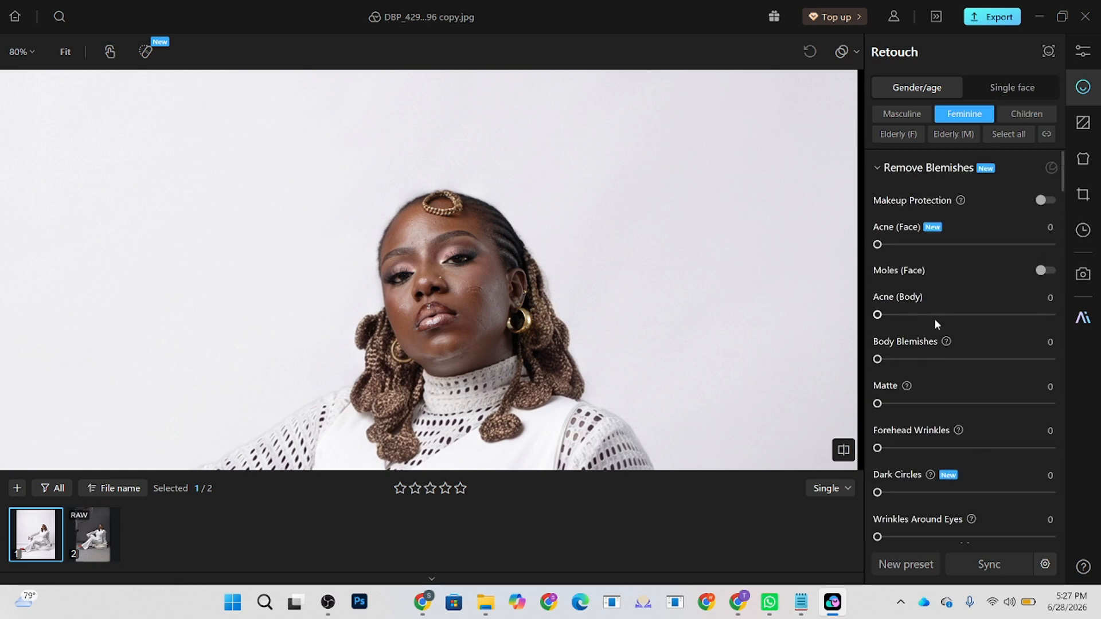
pyautogui.moveTo(934, 318); pyautogui.dragTo(1052, 374)
pyautogui.moveTo(911, 246); pyautogui.dragTo(940, 244)
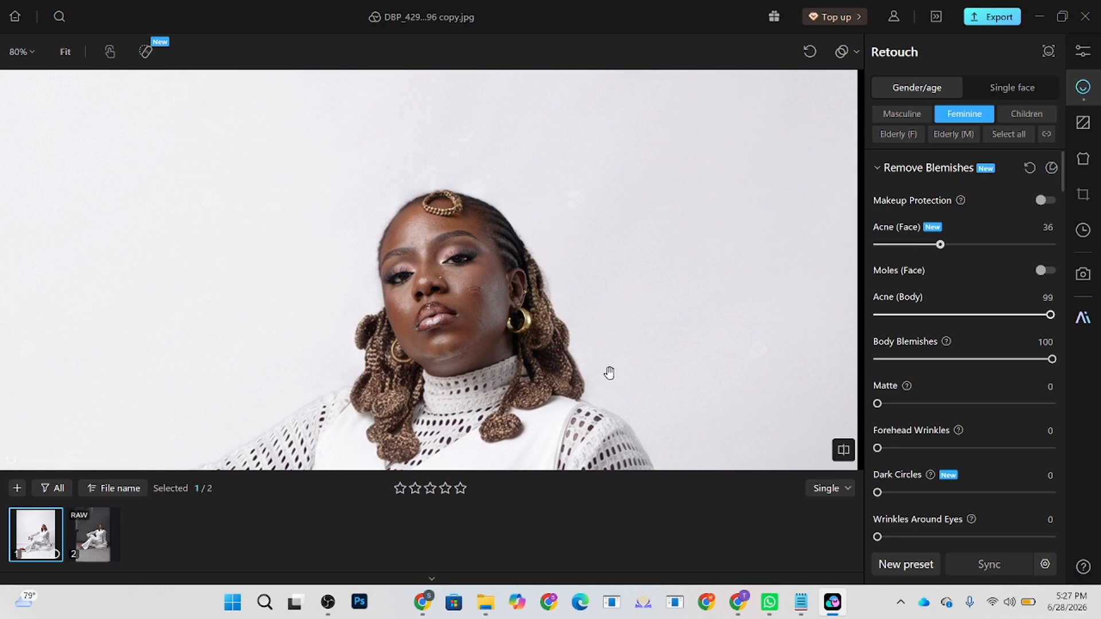
pyautogui.scroll(4, 535, 344)
pyautogui.scroll(-3, 465, 256)
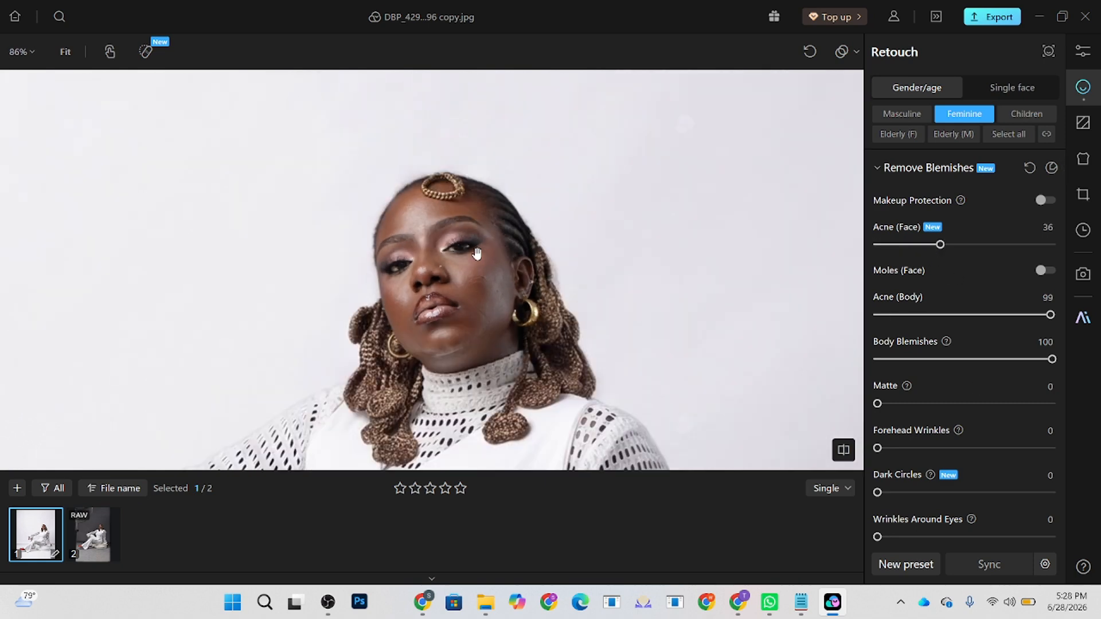
# Set Forehead Wrinkles to 56, Dark Circles to 33 and Wrinkles Around Eyes to 100
pyautogui.scroll(-5, 423, 291)
pyautogui.click(422, 291)
pyautogui.scroll(-5, 946, 390)
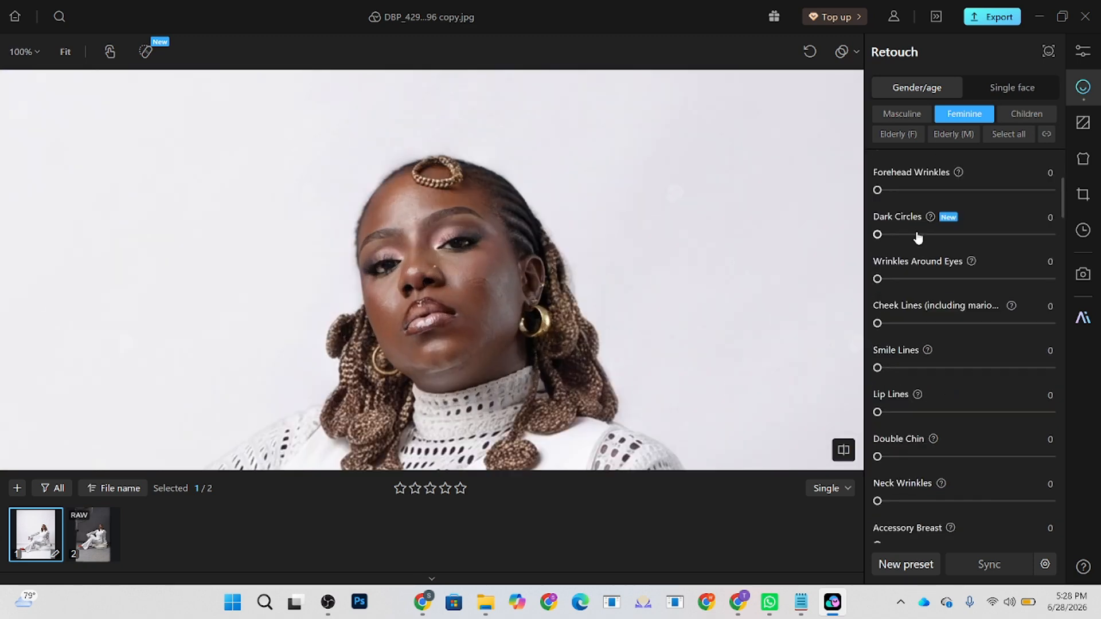
pyautogui.moveTo(919, 235); pyautogui.dragTo(935, 235)
pyautogui.moveTo(917, 190); pyautogui.dragTo(978, 195)
pyautogui.moveTo(956, 281); pyautogui.dragTo(1061, 283)
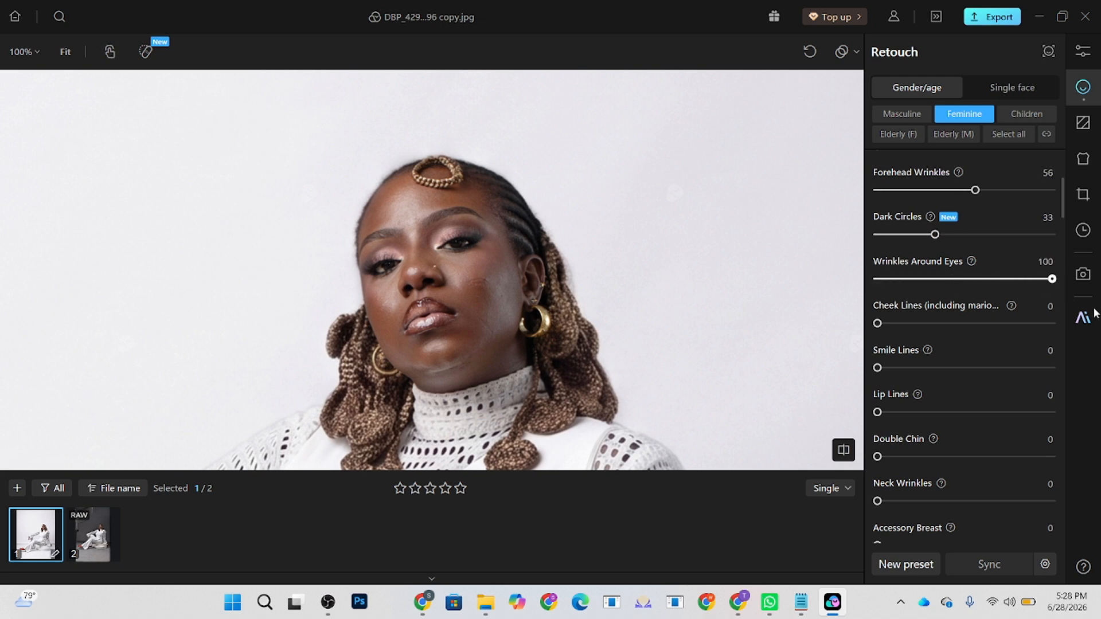
# Set Face Defocus Repair to 100 and check its effect on the face
pyautogui.scroll(-4, 977, 359)
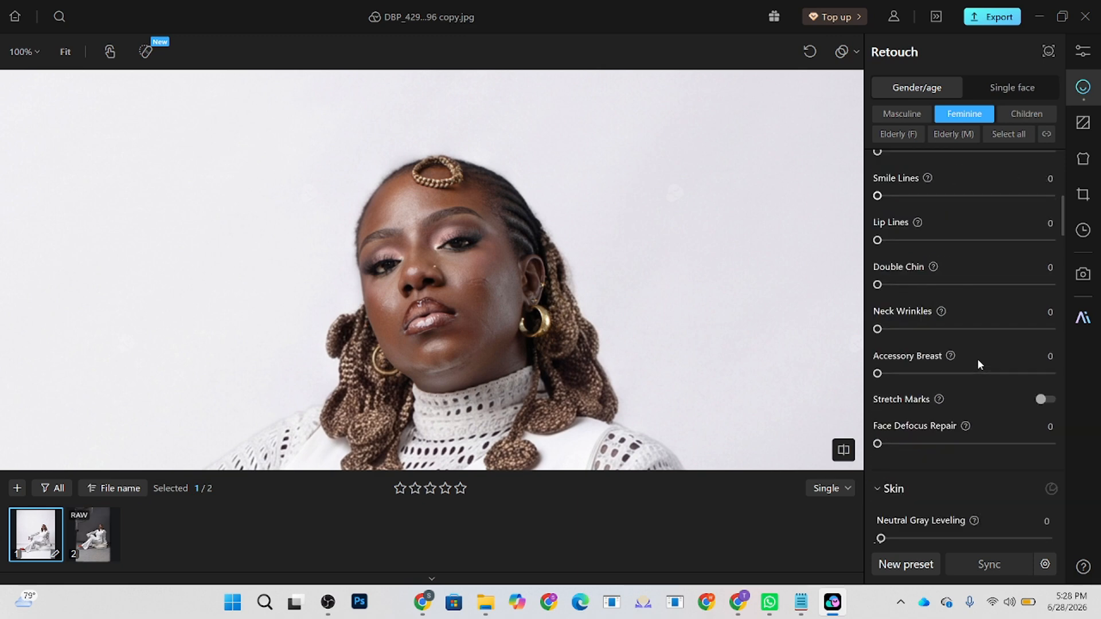
pyautogui.moveTo(923, 408); pyautogui.dragTo(1082, 418)
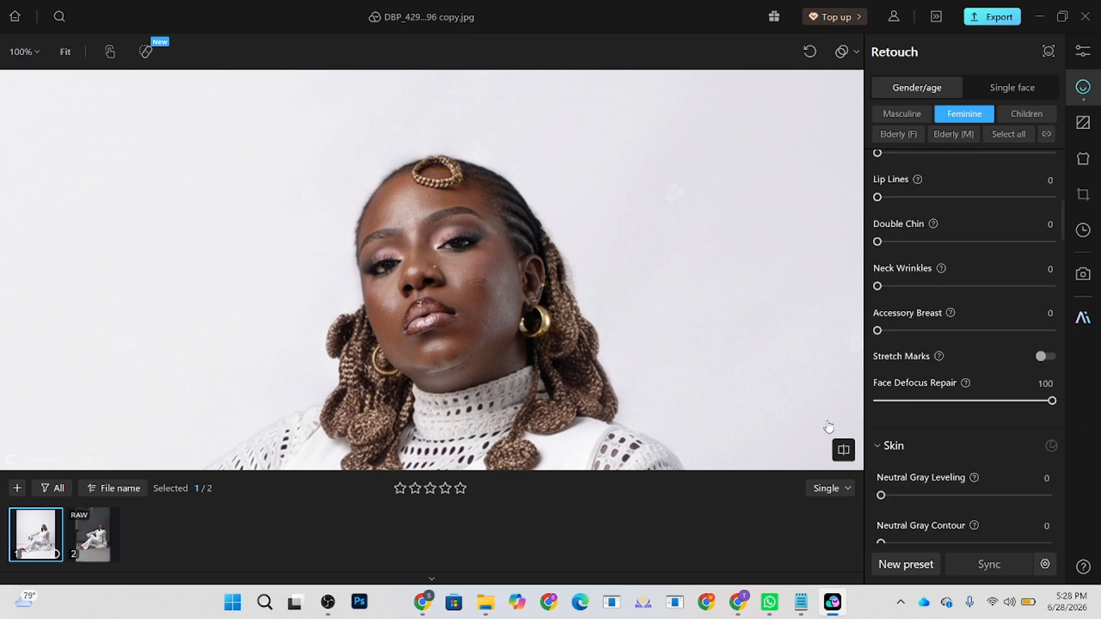
pyautogui.click(445, 211)
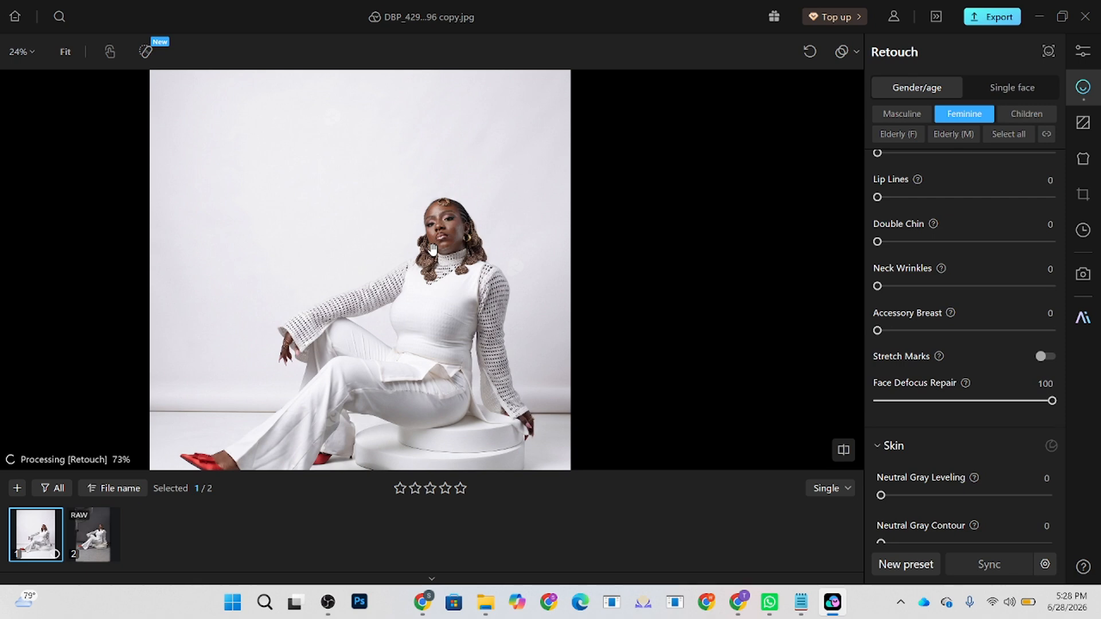
pyautogui.scroll(5, 435, 243)
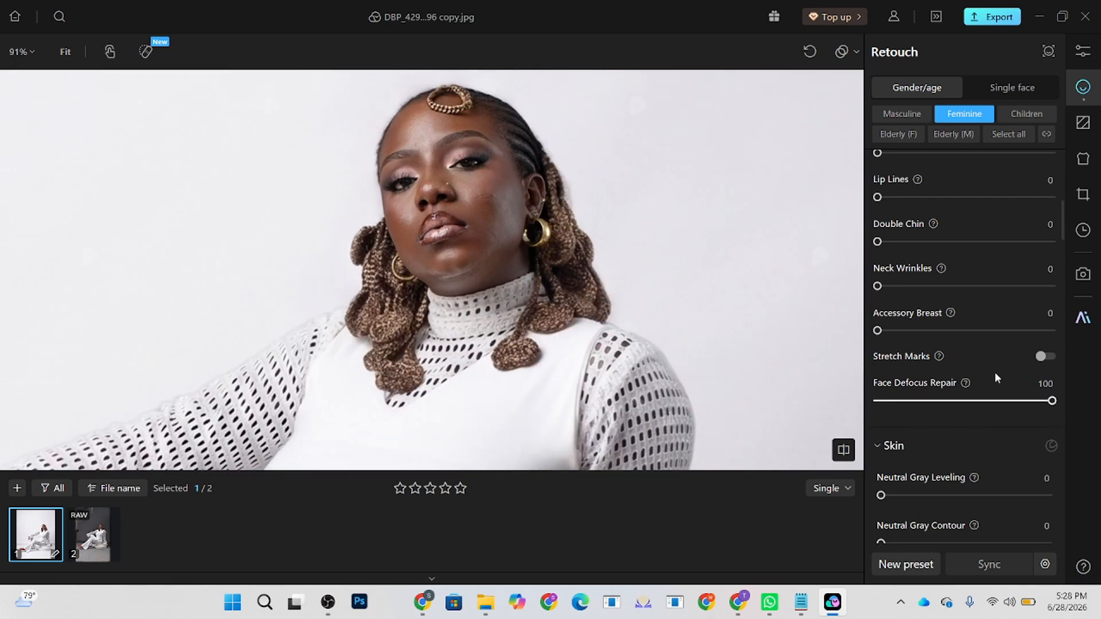
# Set the skin's Neutral Gray Leveling and Neutral Gray Contour to 70 each and Skin Refinement Effects to 55
pyautogui.scroll(-3, 993, 401)
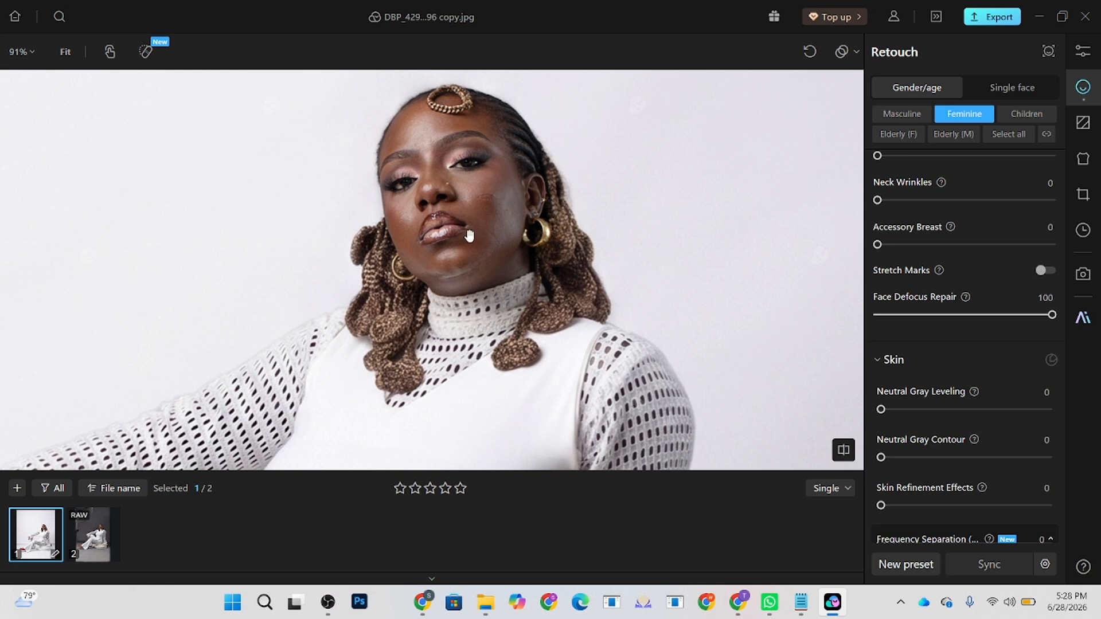
pyautogui.moveTo(933, 411); pyautogui.dragTo(999, 418)
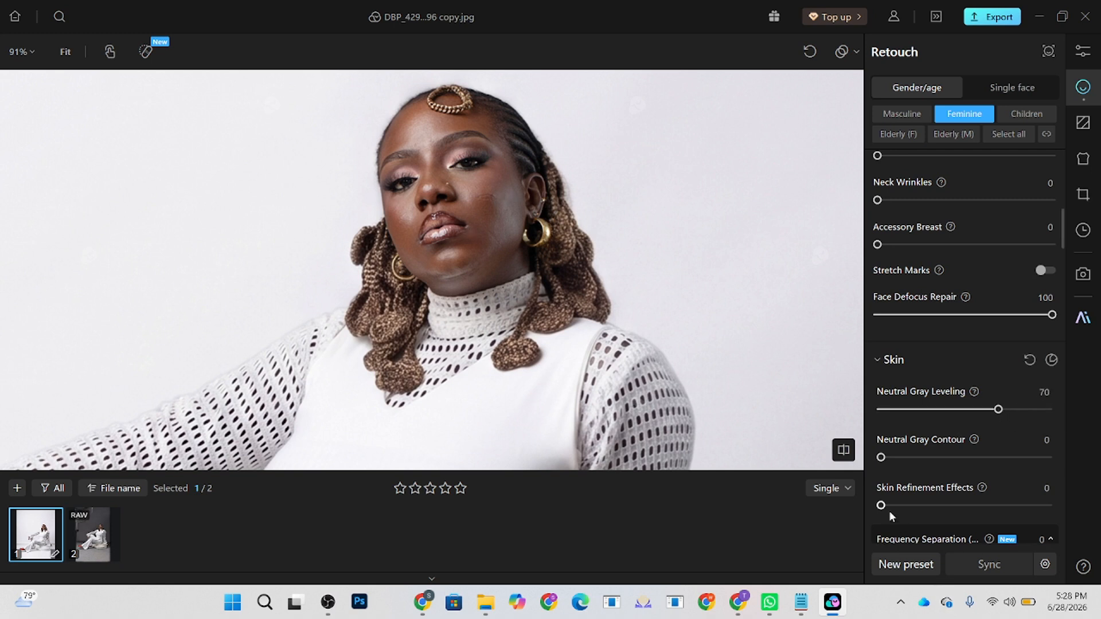
pyautogui.moveTo(881, 507); pyautogui.dragTo(973, 517)
pyautogui.click(998, 458)
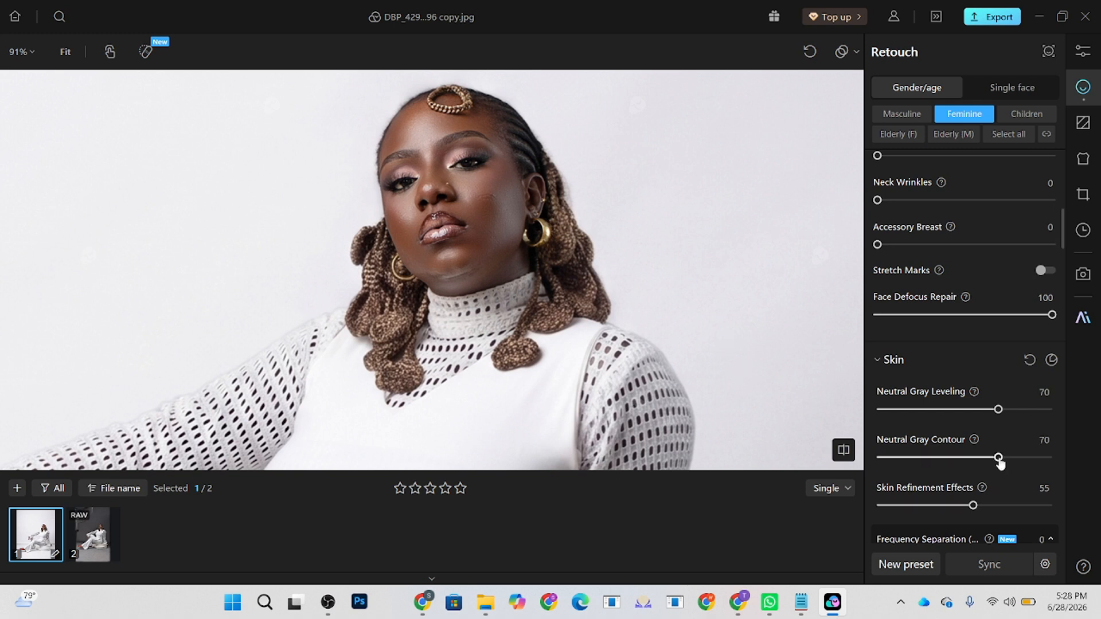
pyautogui.scroll(2, 520, 166)
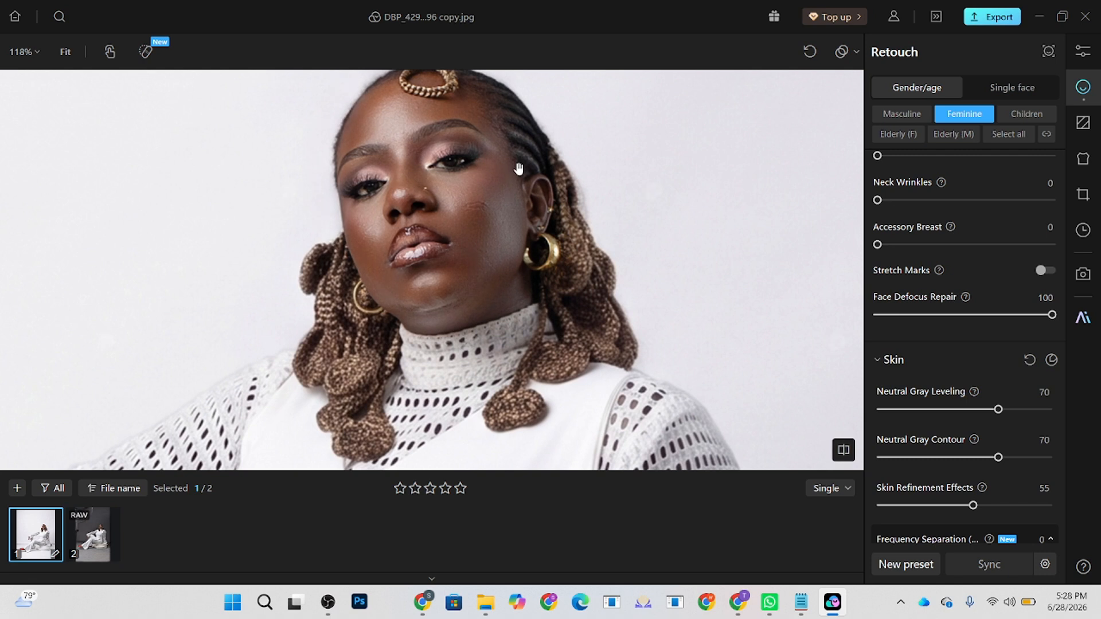
# Set the first (non-body) Frequency Separation to 59, with High-frequency enhancement 77 and Low-frequency smoothing 84
pyautogui.scroll(-3, 989, 446)
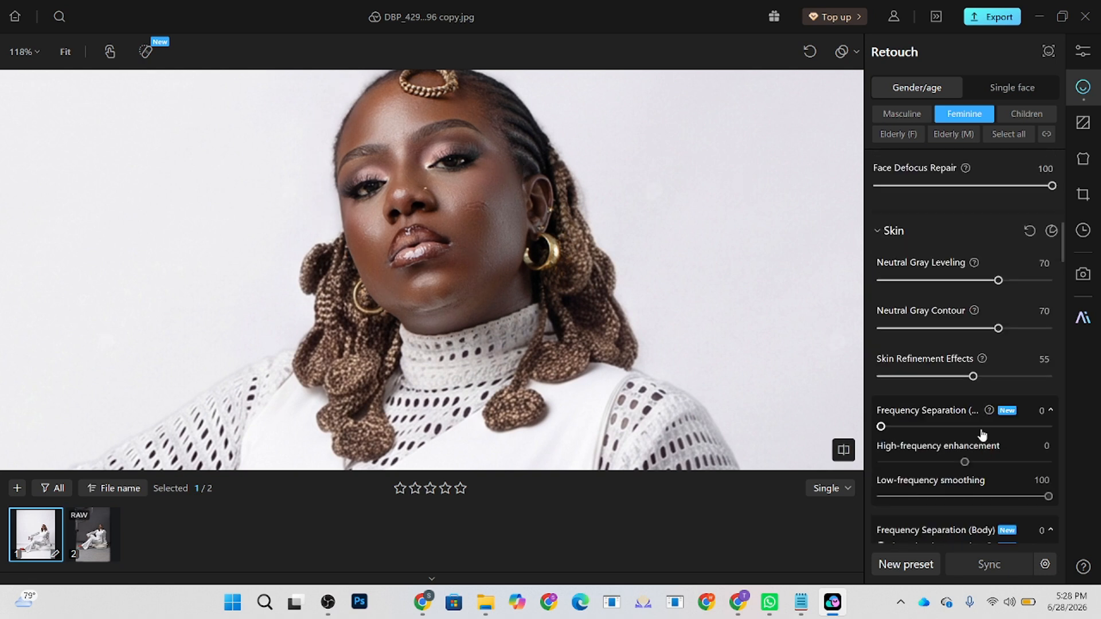
pyautogui.click(980, 428)
pyautogui.moveTo(964, 462); pyautogui.dragTo(1038, 501)
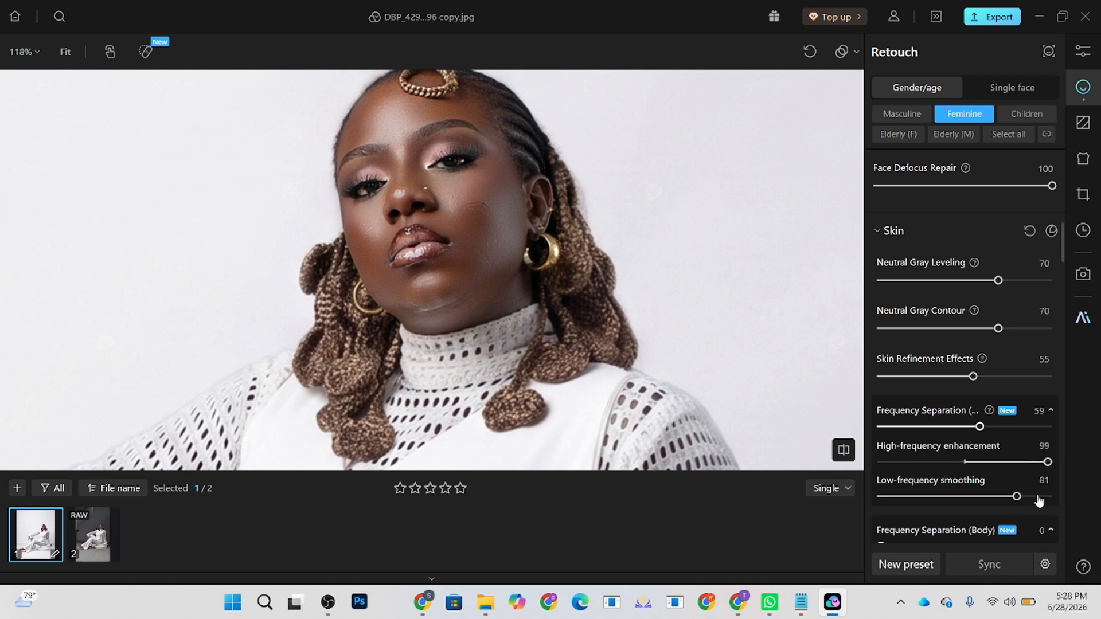
pyautogui.moveTo(1046, 463); pyautogui.dragTo(1021, 496)
pyautogui.scroll(-5, 484, 210)
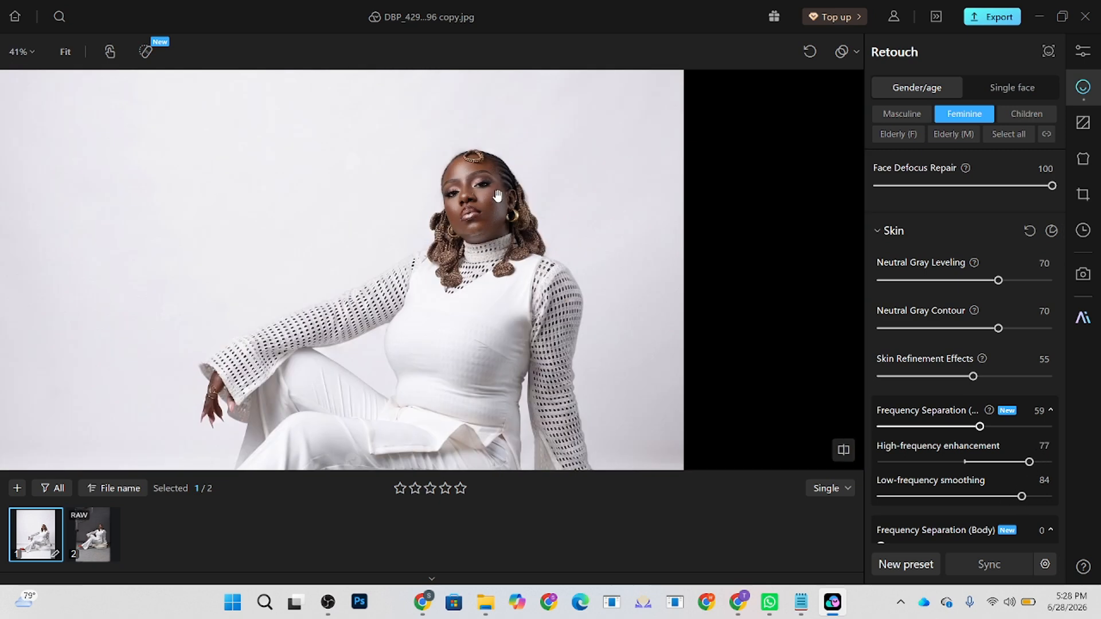
pyautogui.scroll(5, 548, 175)
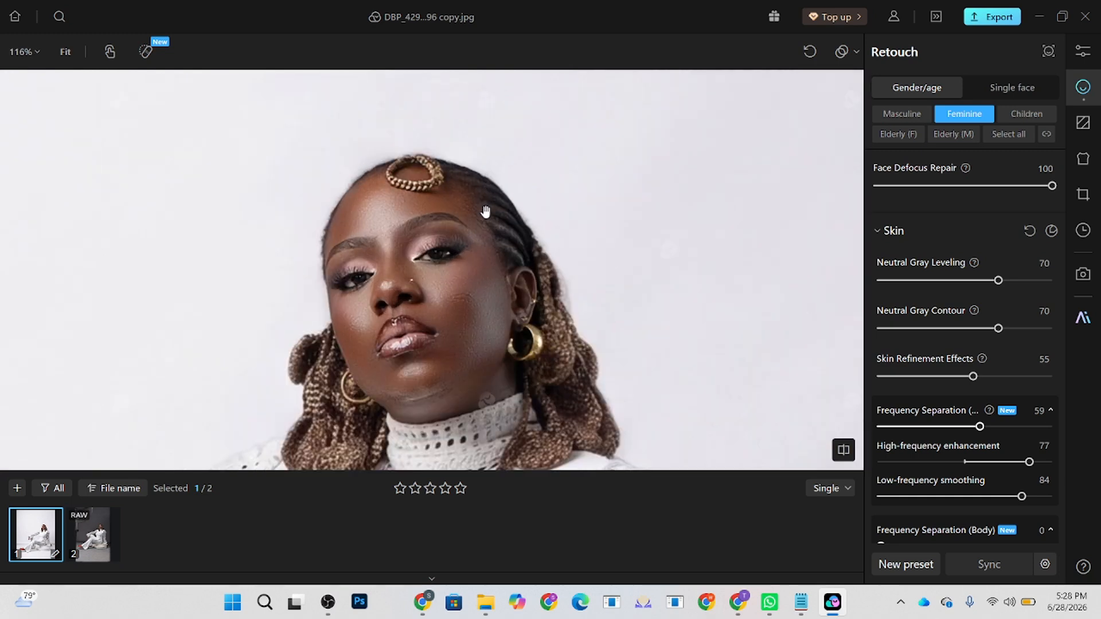
pyautogui.scroll(-2, 504, 197)
# Set Frequency Separation (Body) to 100 and its Low-frequency smoothing to 100, and check the whole figure
pyautogui.scroll(-1, 938, 466)
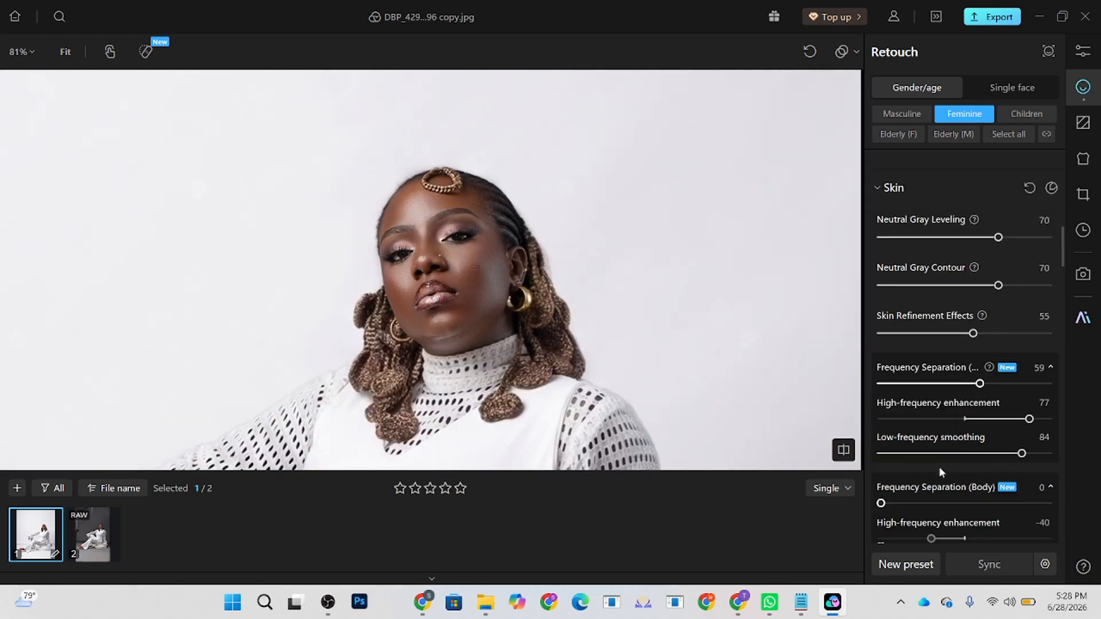
pyautogui.moveTo(927, 510); pyautogui.dragTo(1068, 507)
pyautogui.scroll(-4, 1024, 504)
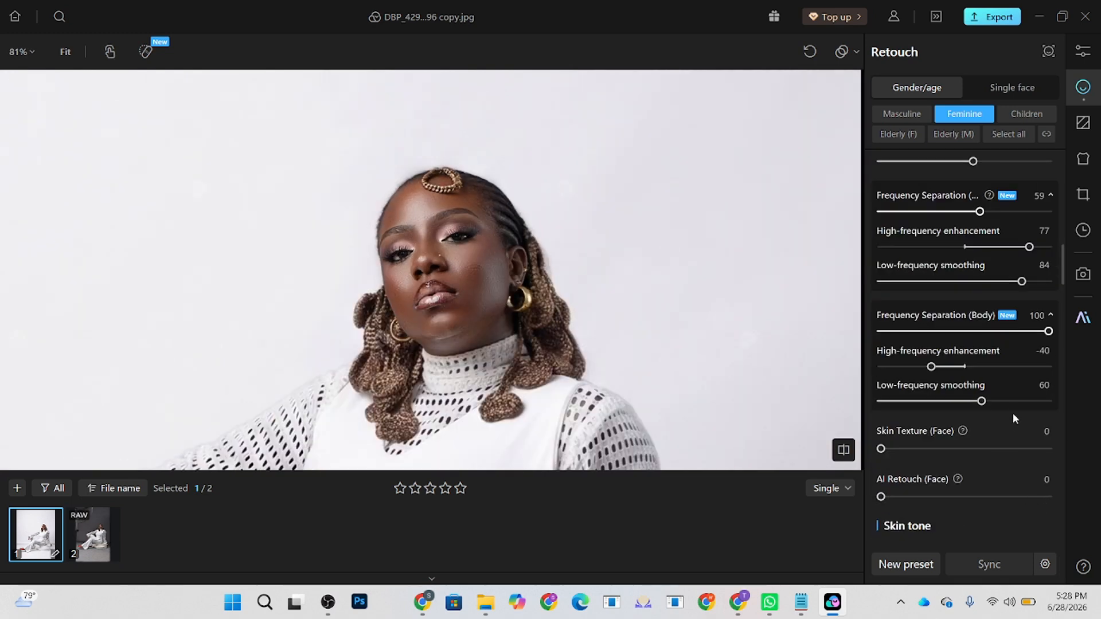
pyautogui.moveTo(1027, 405); pyautogui.dragTo(1087, 400)
pyautogui.scroll(-4, 484, 247)
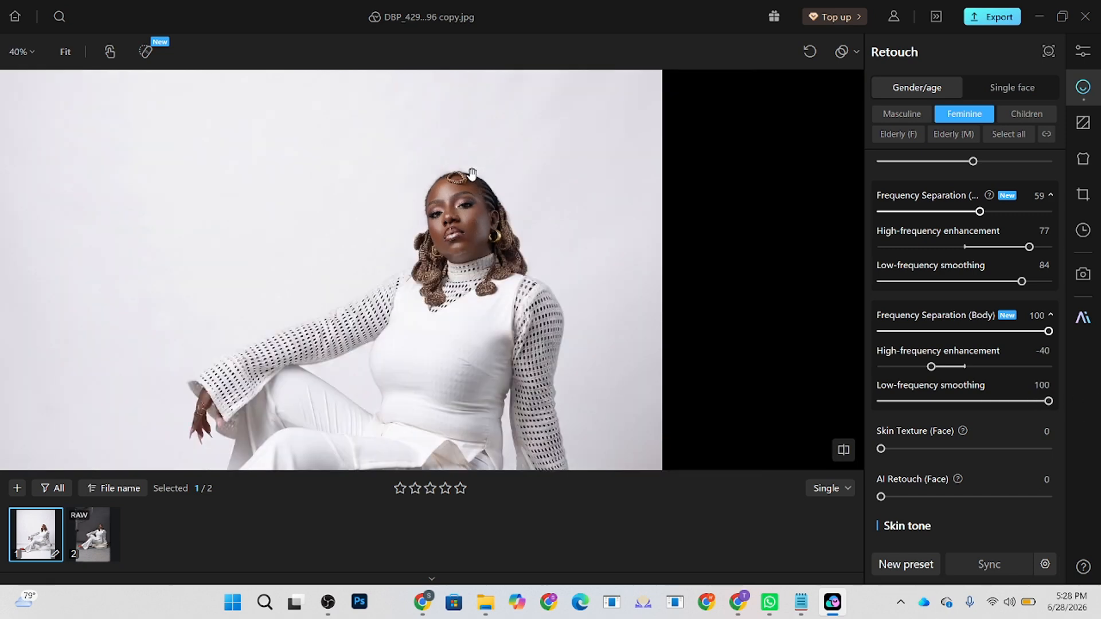
pyautogui.scroll(-1, 504, 277)
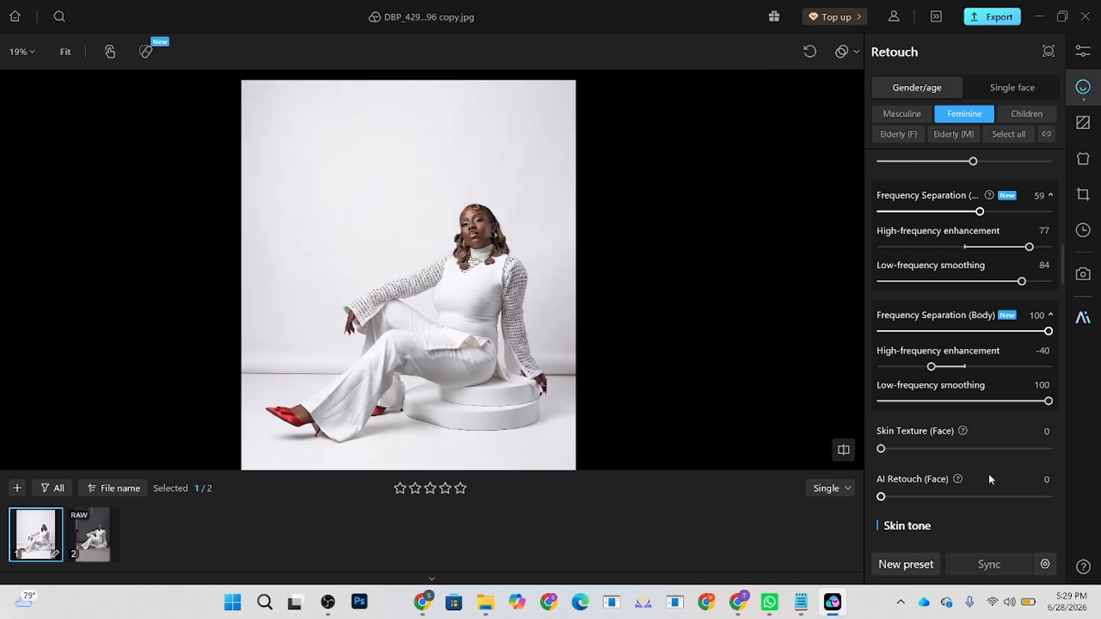
# Set the skin tone Brightness to 17 and Tone to 14
pyautogui.scroll(-2, 980, 467)
pyautogui.scroll(-4, 966, 455)
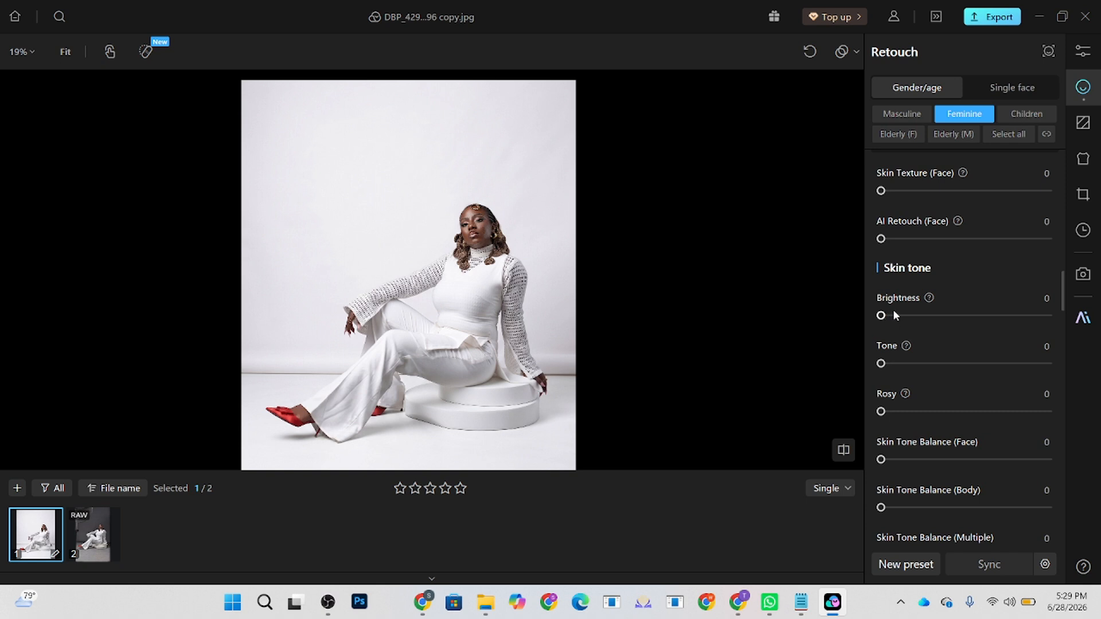
pyautogui.moveTo(891, 319); pyautogui.dragTo(909, 316)
pyautogui.moveTo(887, 365); pyautogui.dragTo(904, 365)
# Set Skin Tone Balance to 48 for Face, 28 for Body and 49 for Multiple
pyautogui.scroll(-2, 974, 418)
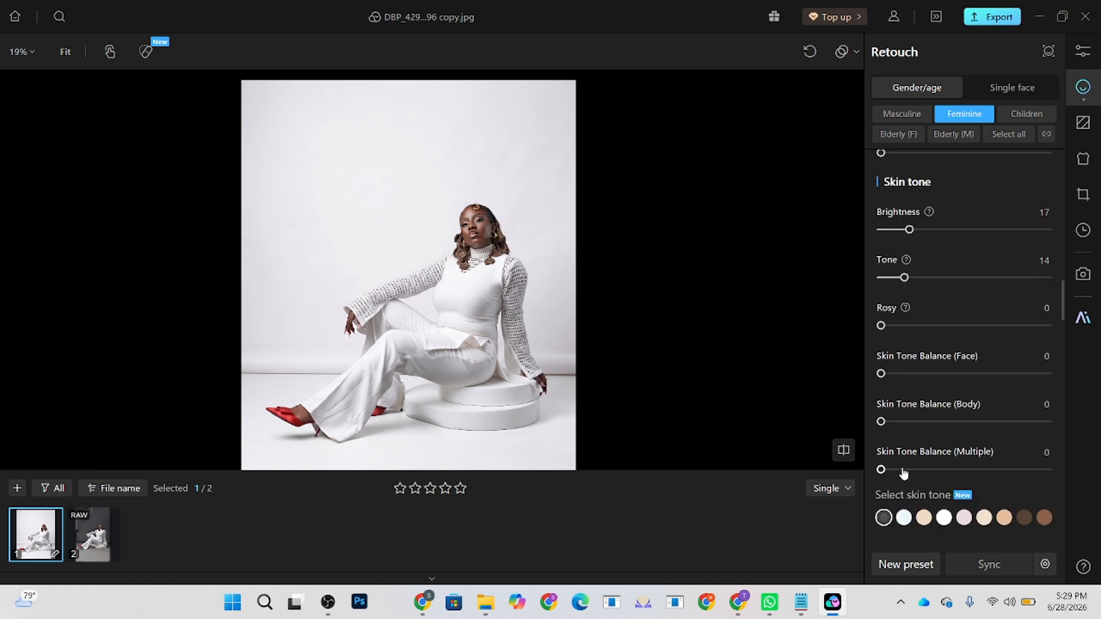
pyautogui.moveTo(904, 472); pyautogui.dragTo(963, 470)
pyautogui.moveTo(899, 424); pyautogui.dragTo(928, 422)
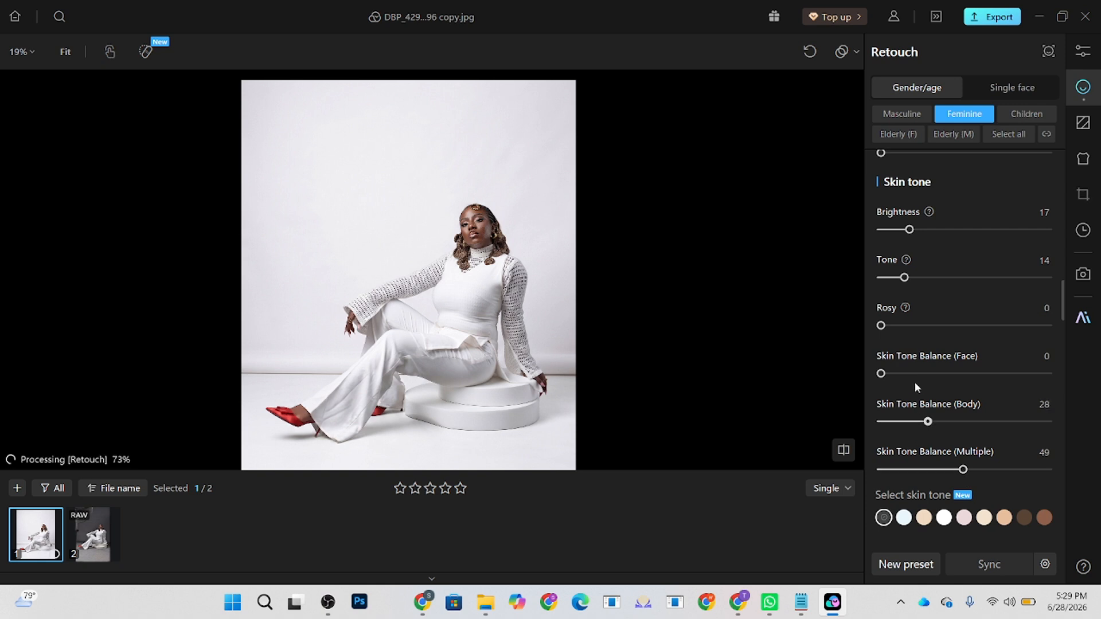
pyautogui.moveTo(880, 374); pyautogui.dragTo(961, 374)
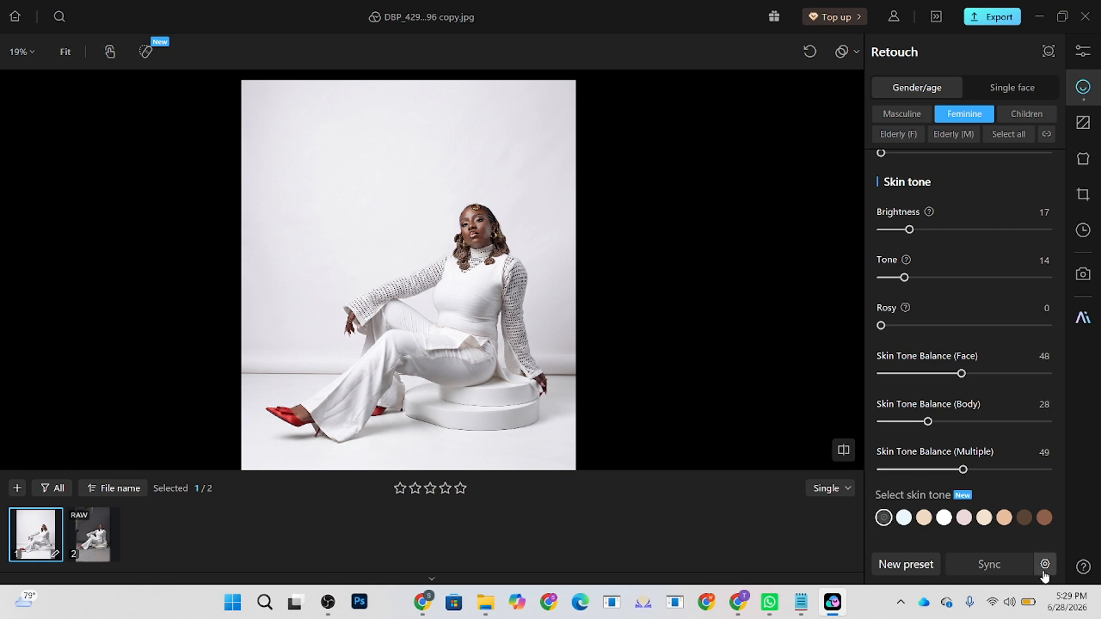
# Choose the dark brown skin tone swatch with Intensity 50 and set the skin tone Temperature to -13
pyautogui.click(1024, 518)
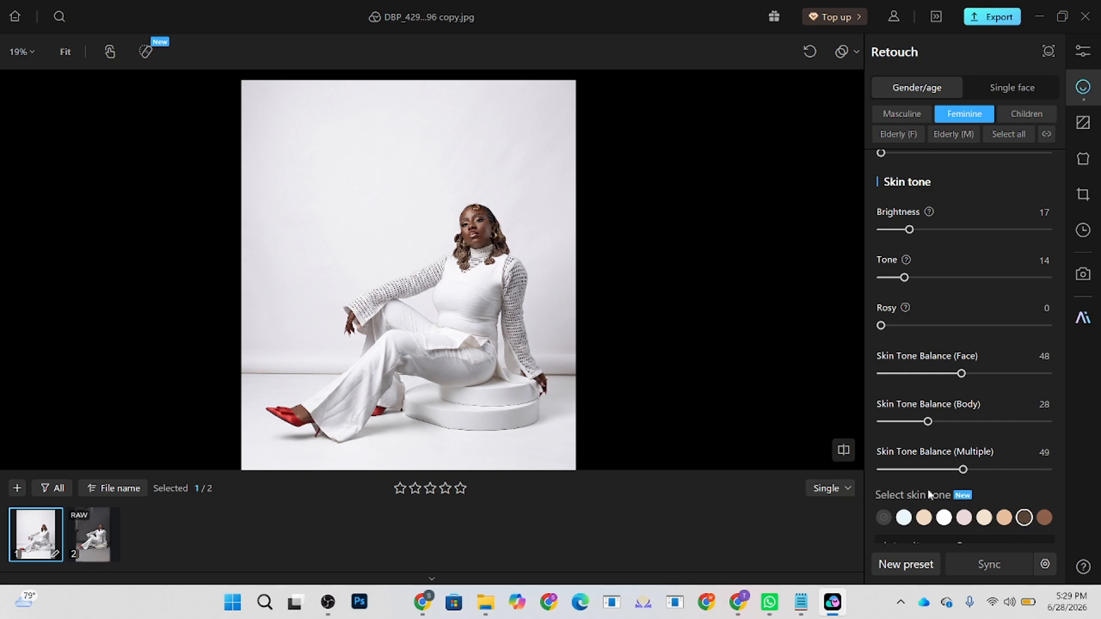
pyautogui.scroll(-2, 1022, 535)
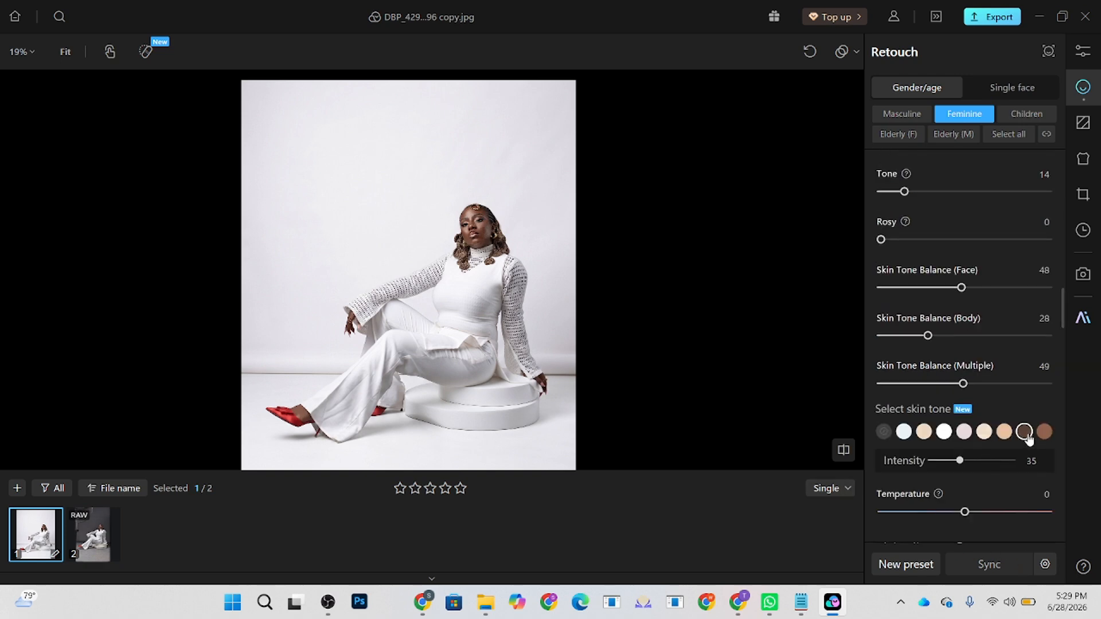
pyautogui.scroll(5, 486, 189)
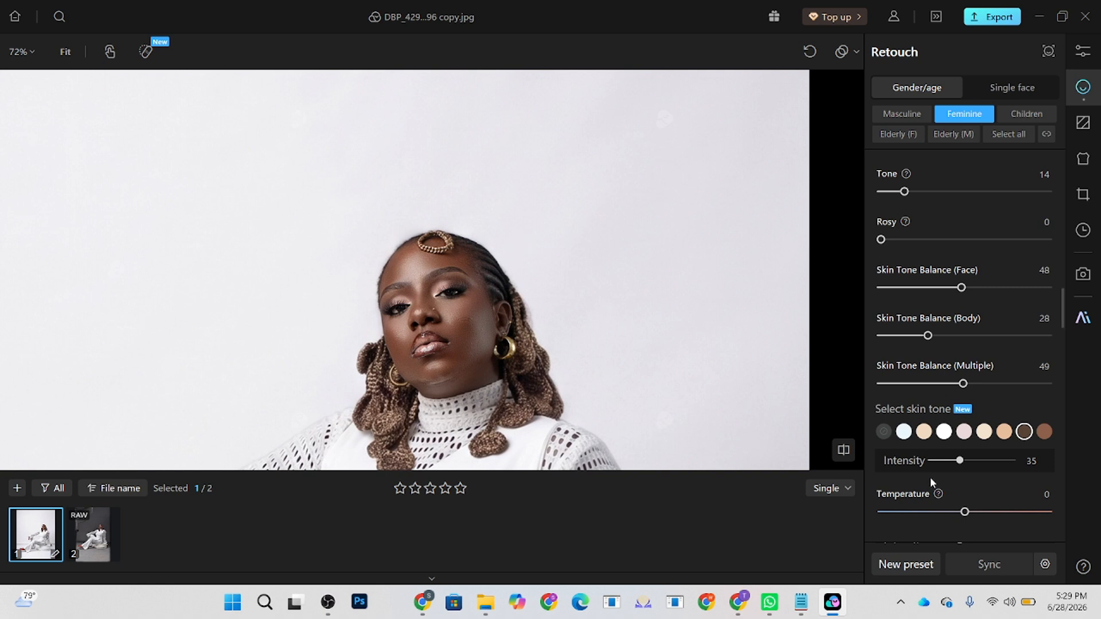
pyautogui.click(1045, 433)
pyautogui.click(1023, 431)
pyautogui.click(969, 462)
pyautogui.moveTo(970, 462); pyautogui.dragTo(971, 462)
pyautogui.moveTo(964, 512); pyautogui.dragTo(954, 511)
pyautogui.scroll(2, 919, 225)
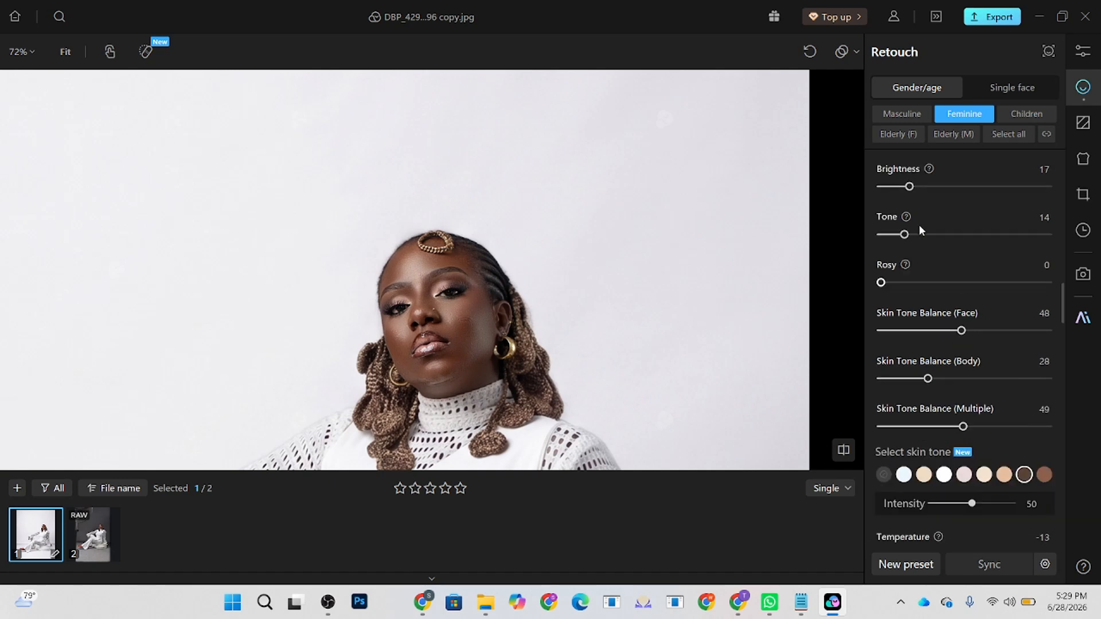
# Set the skin tone Brightness to 29 and Tone to 23, and check the whole figure and the face
pyautogui.moveTo(921, 236); pyautogui.dragTo(929, 230)
pyautogui.moveTo(904, 277); pyautogui.dragTo(921, 281)
pyautogui.scroll(-5, 494, 168)
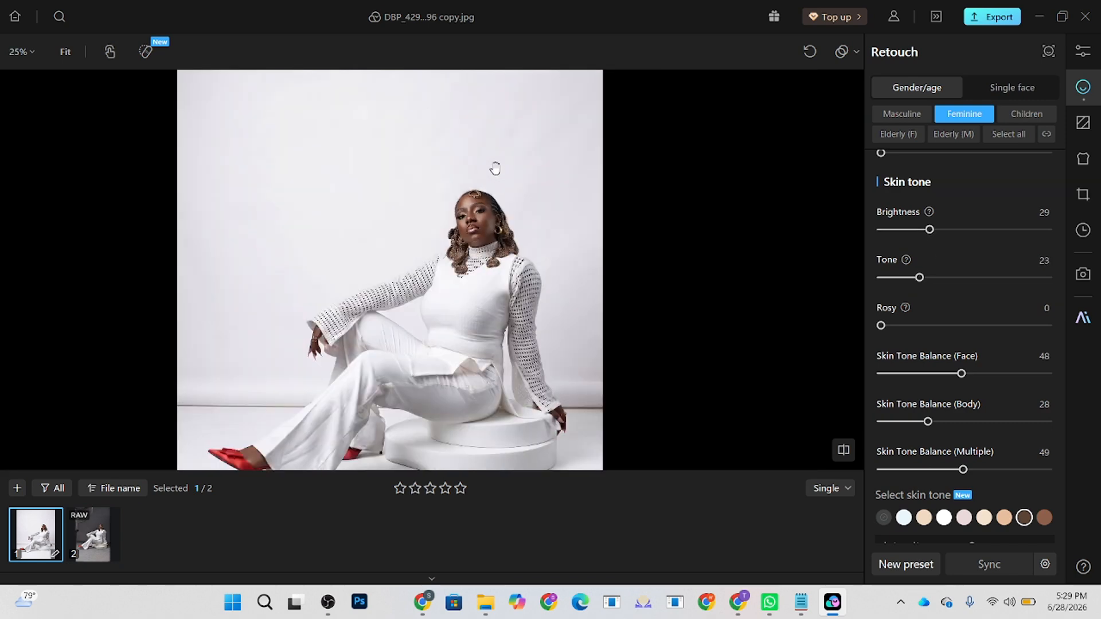
pyautogui.scroll(-2, 495, 168)
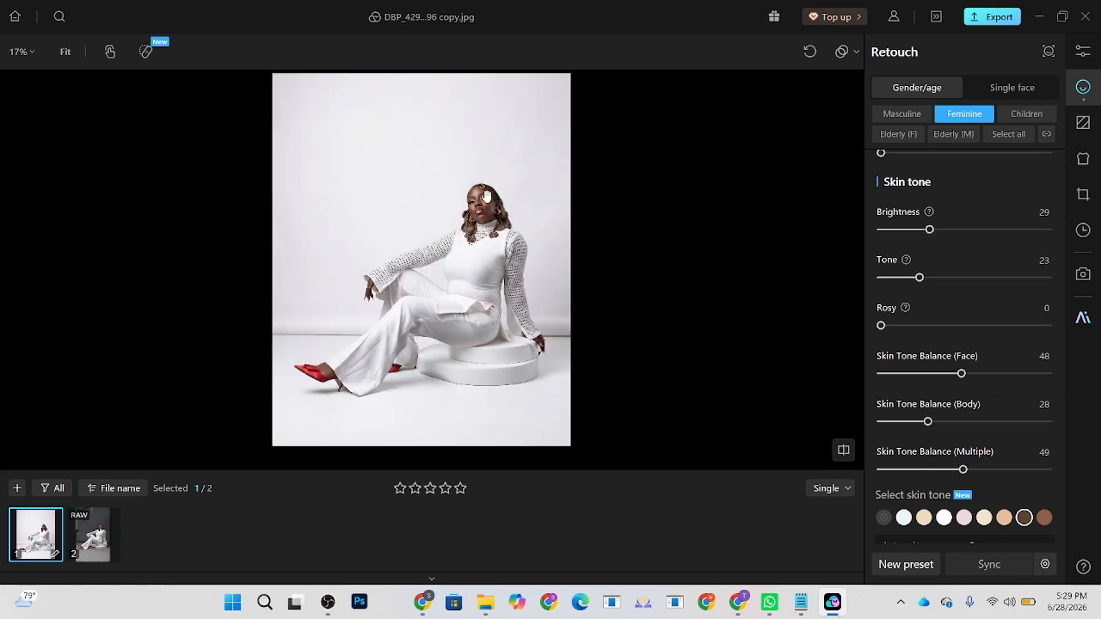
pyautogui.scroll(5, 527, 242)
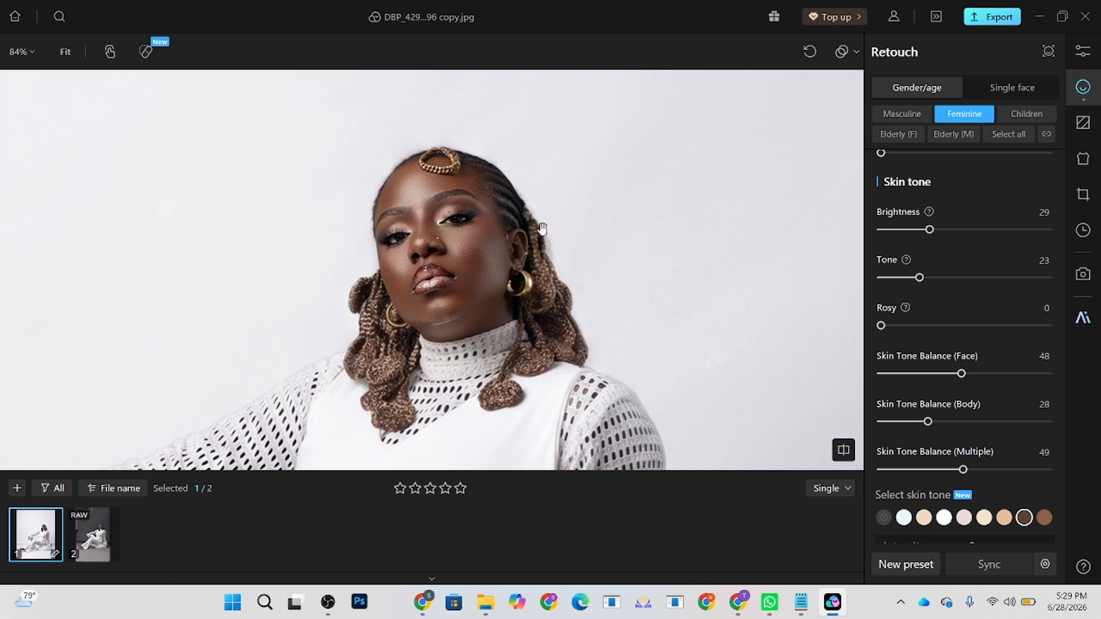
# Set the makeup Enhance Eyebrows to 100, Enhance Eye Makeup to 100, Shadows to 54 and Highlights to 45
pyautogui.scroll(-10, 963, 436)
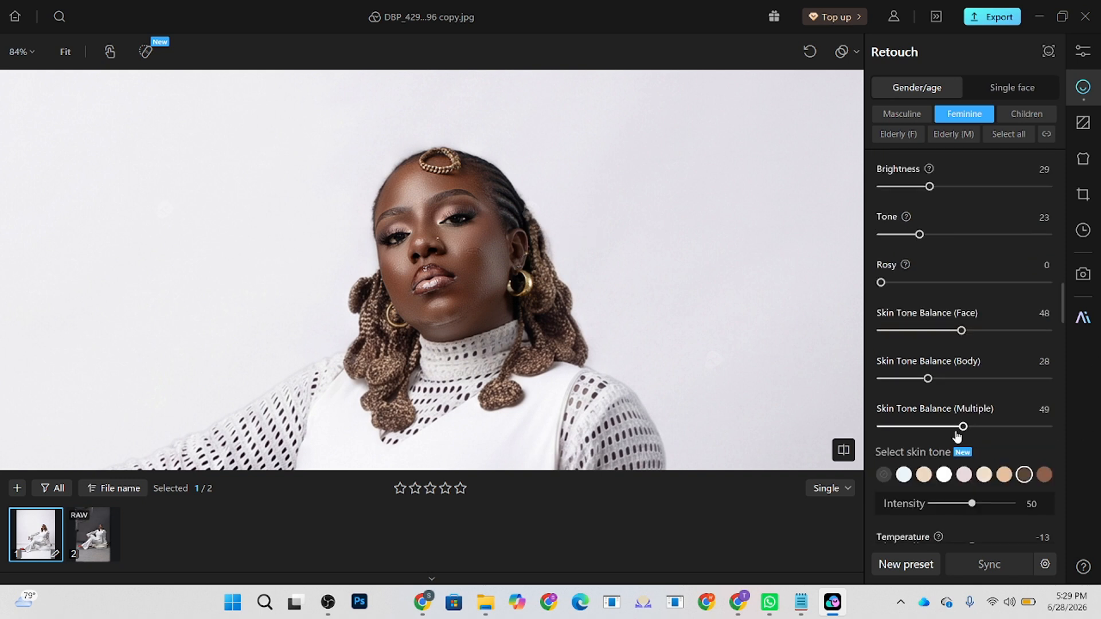
pyautogui.scroll(-1, 960, 415)
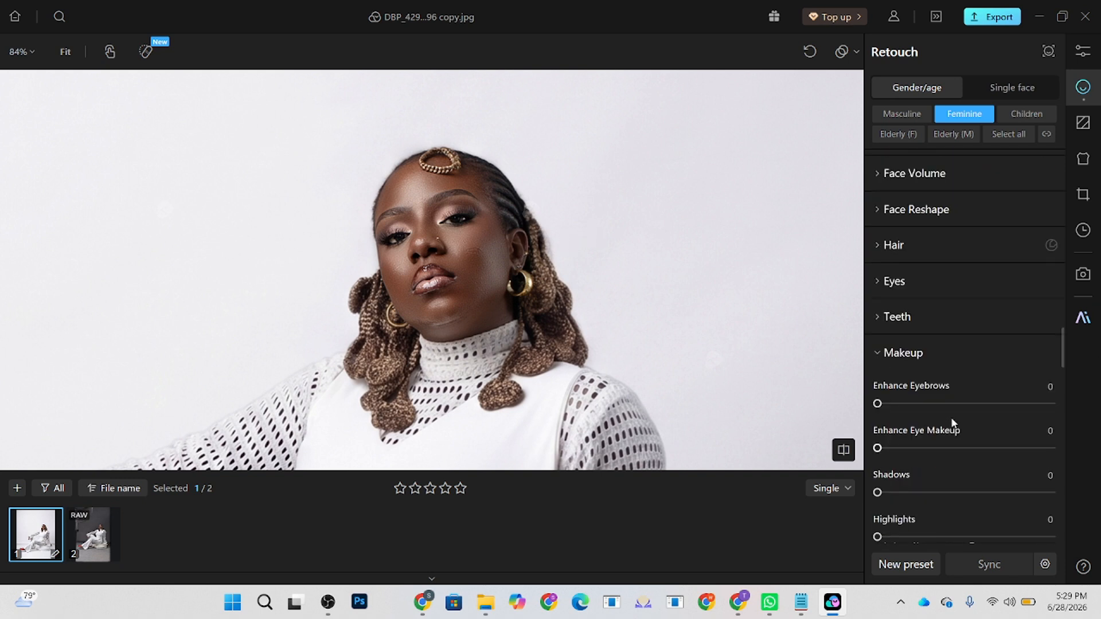
pyautogui.click(978, 403)
pyautogui.moveTo(1038, 407); pyautogui.dragTo(1055, 404)
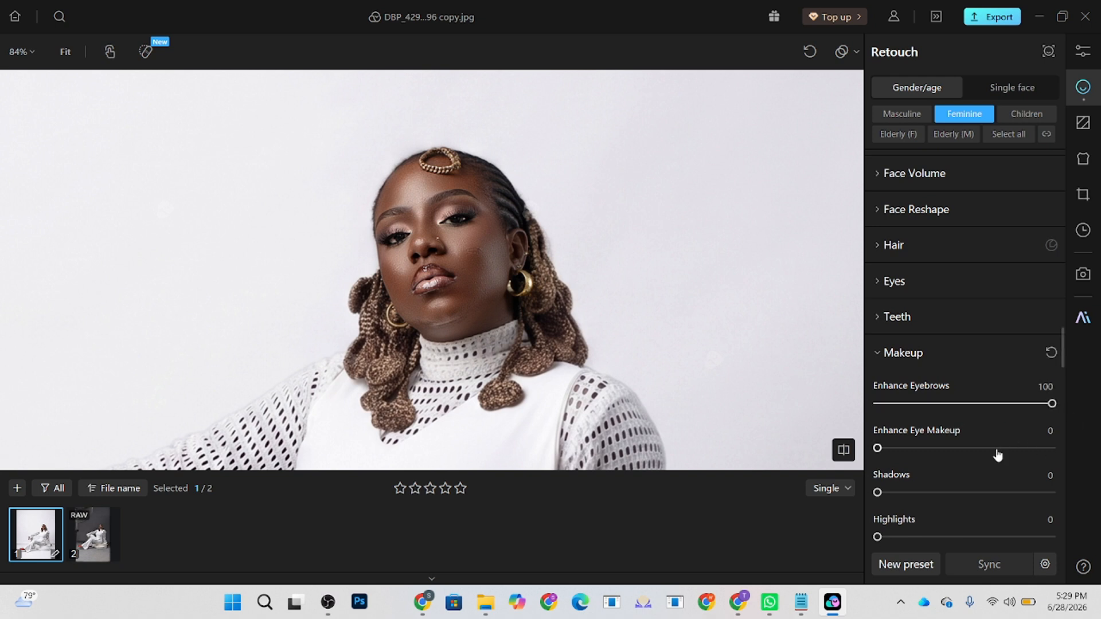
pyautogui.moveTo(996, 449); pyautogui.dragTo(1061, 482)
pyautogui.click(970, 493)
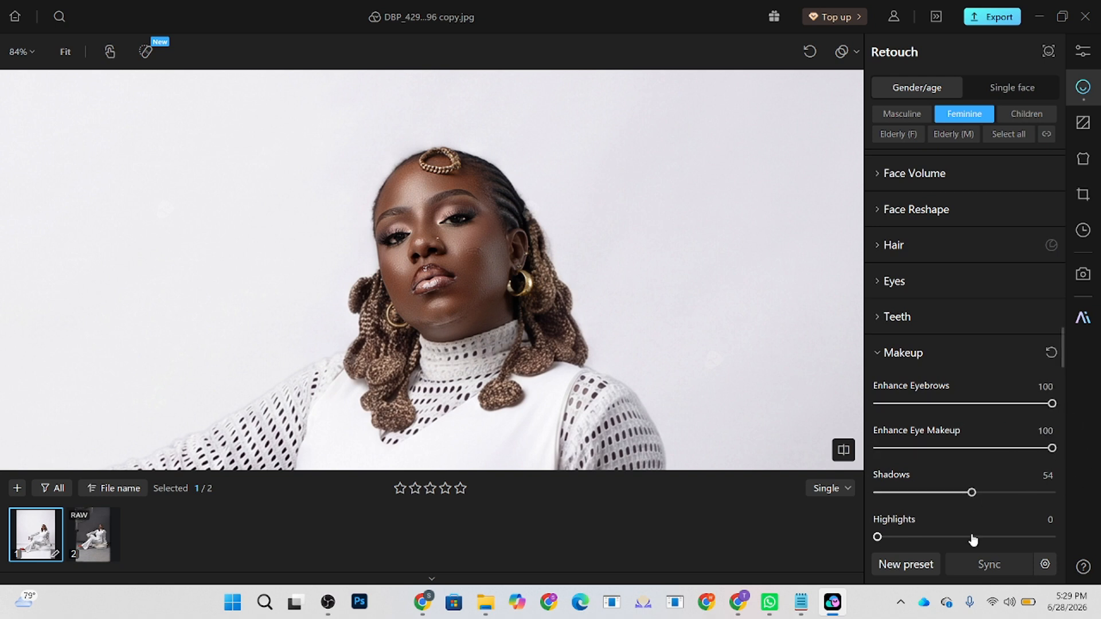
pyautogui.moveTo(973, 539); pyautogui.dragTo(955, 538)
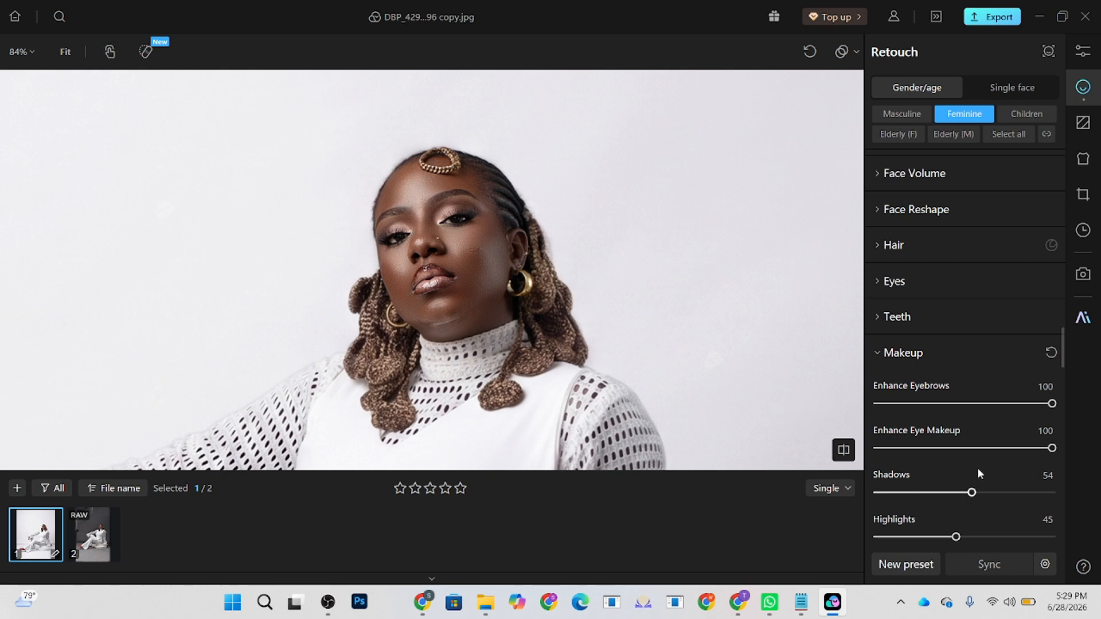
# Set Enhance Blush to 100 and Enhance Lip Makeup to 100, and check the portrait
pyautogui.scroll(-3, 976, 447)
pyautogui.click(1030, 453)
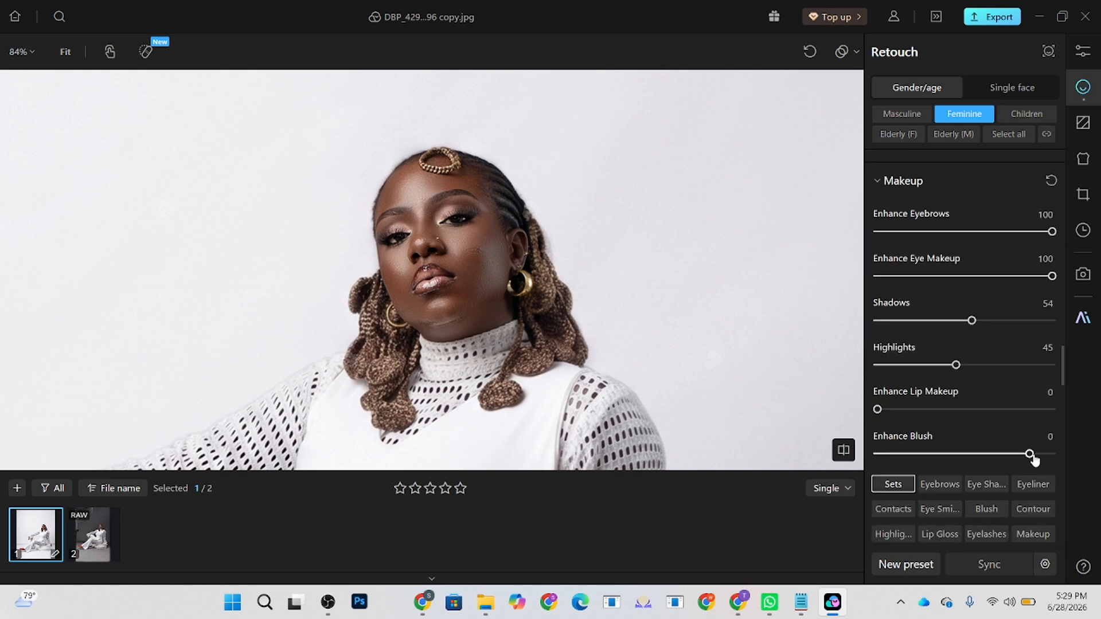
pyautogui.moveTo(1032, 457); pyautogui.dragTo(1053, 454)
pyautogui.moveTo(1032, 409); pyautogui.dragTo(1052, 409)
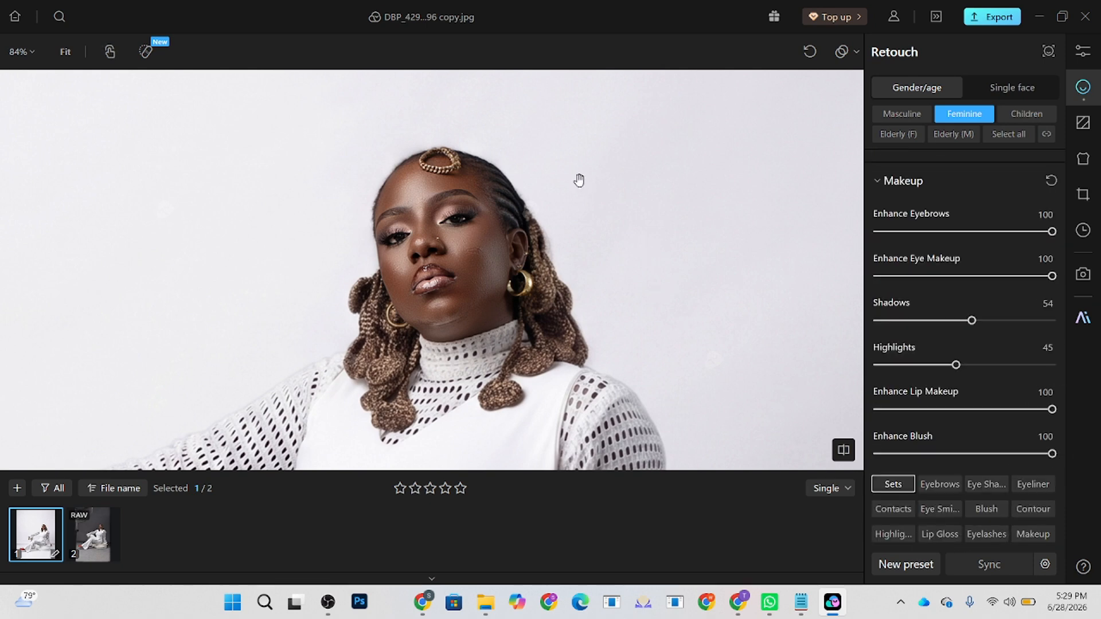
pyautogui.scroll(-4, 581, 187)
pyautogui.scroll(3, 583, 168)
pyautogui.moveTo(547, 304); pyautogui.dragTo(497, 177)
# In Clothing Retouch, set the Clothing Wrinkle Removal Pro intensity to 63 and the Edge Smoothing intensity to 81
pyautogui.click(1088, 170)
pyautogui.scroll(-3, 404, 200)
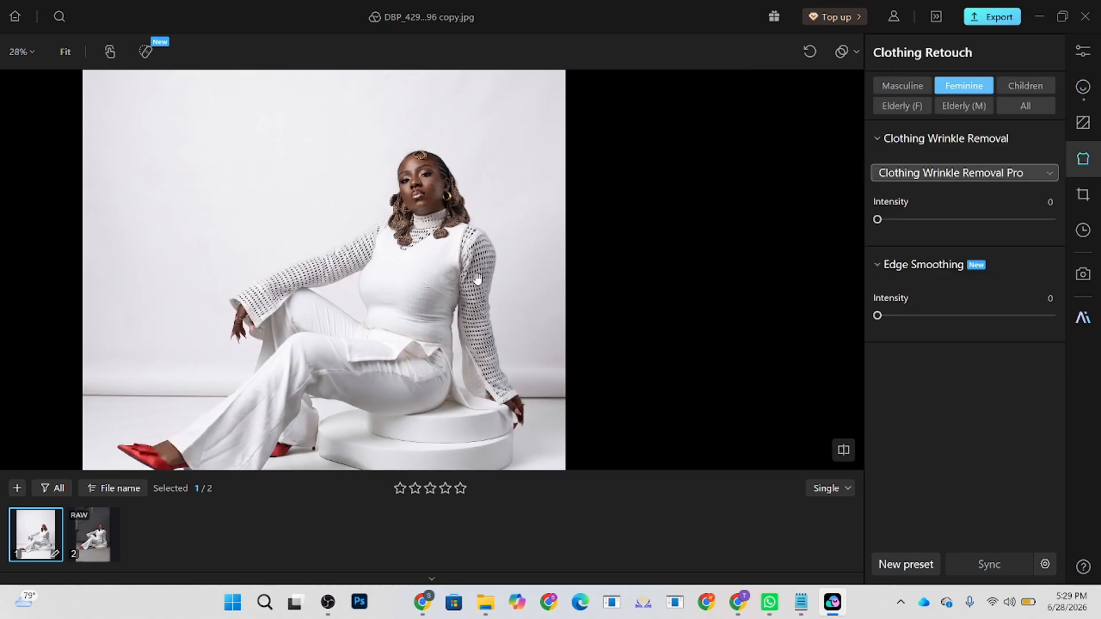
pyautogui.scroll(-1, 333, 339)
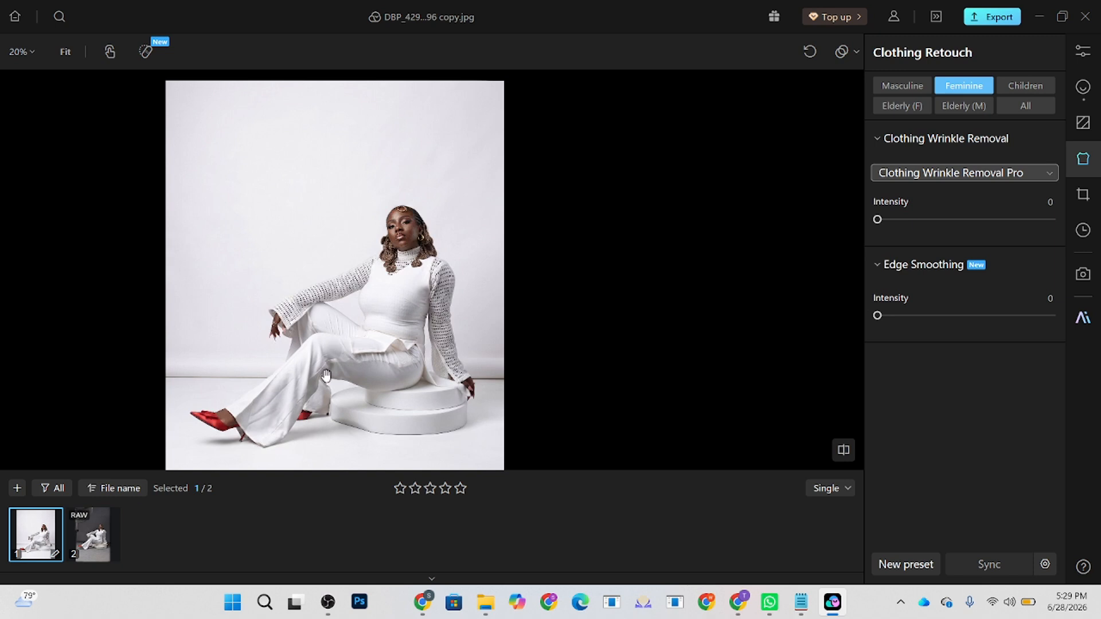
pyautogui.moveTo(878, 220); pyautogui.dragTo(1004, 225)
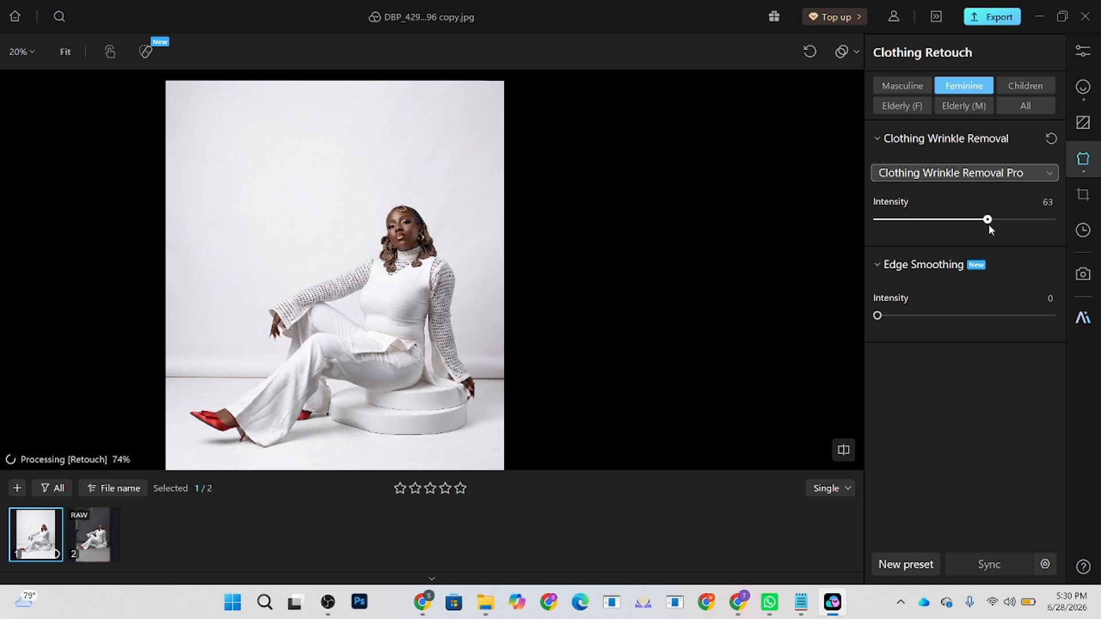
pyautogui.moveTo(914, 321); pyautogui.dragTo(1019, 321)
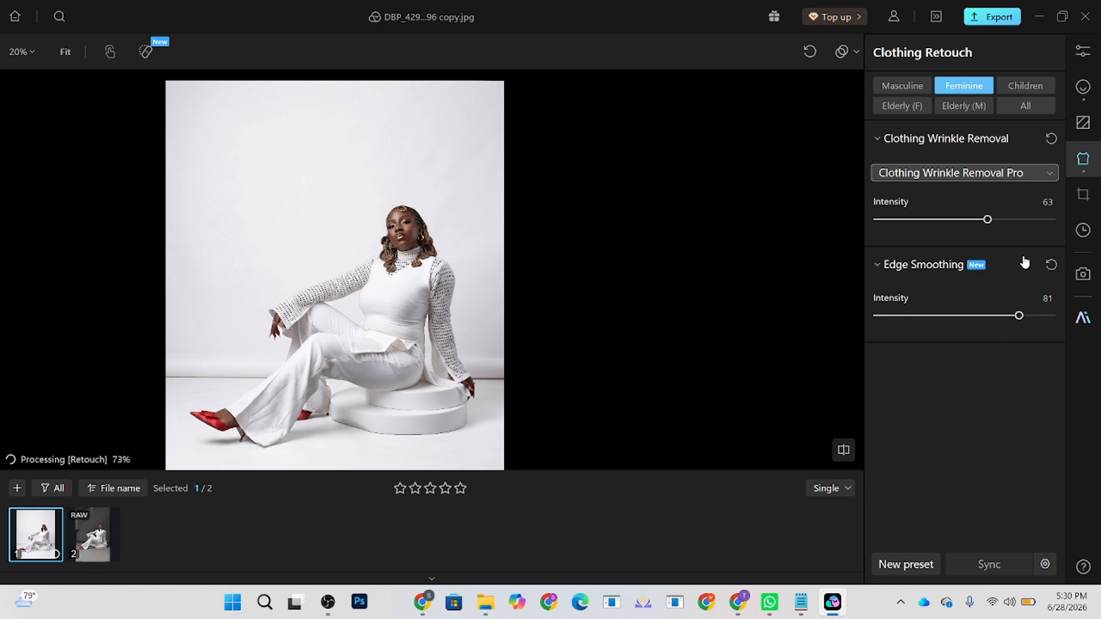
# Examine the retouched white top and trousers up close and across the whole figure
pyautogui.scroll(2, 416, 313)
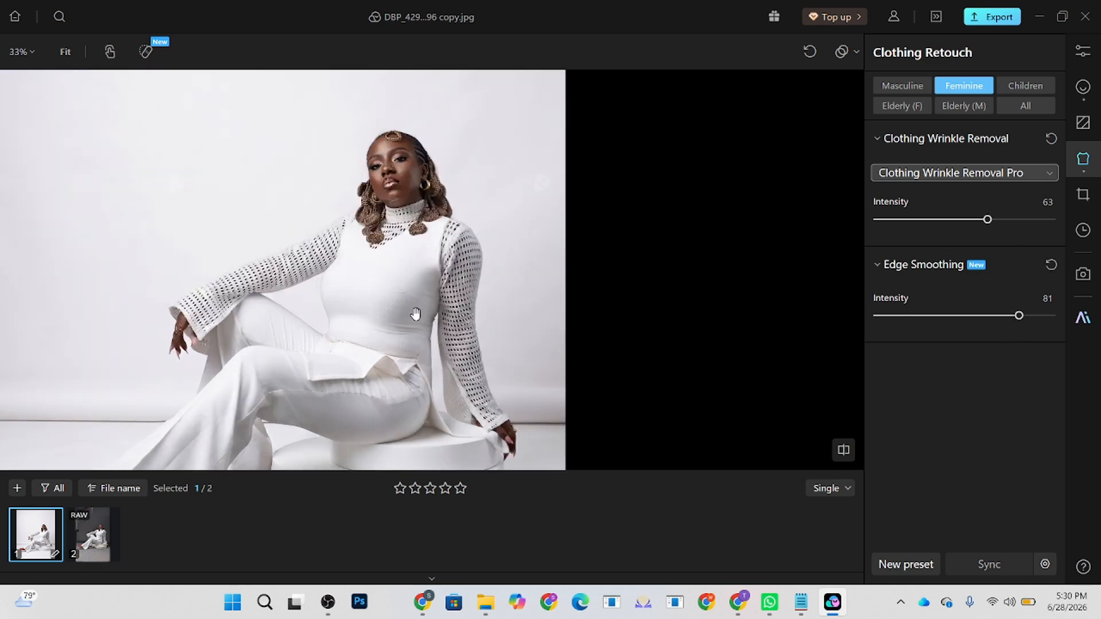
pyautogui.scroll(3, 416, 314)
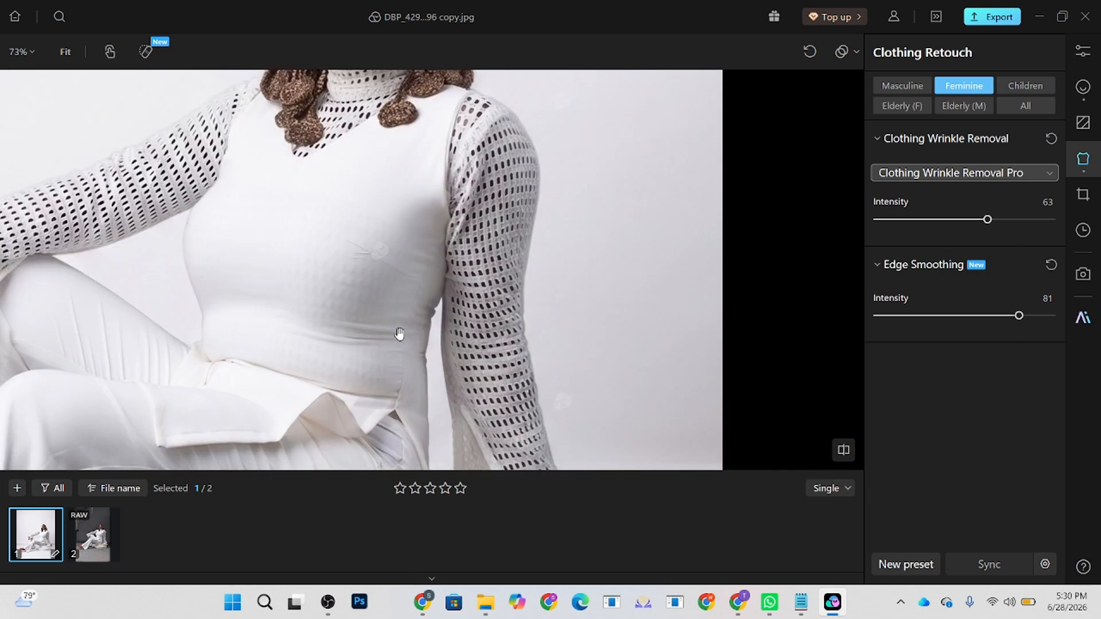
pyautogui.scroll(-5, 419, 394)
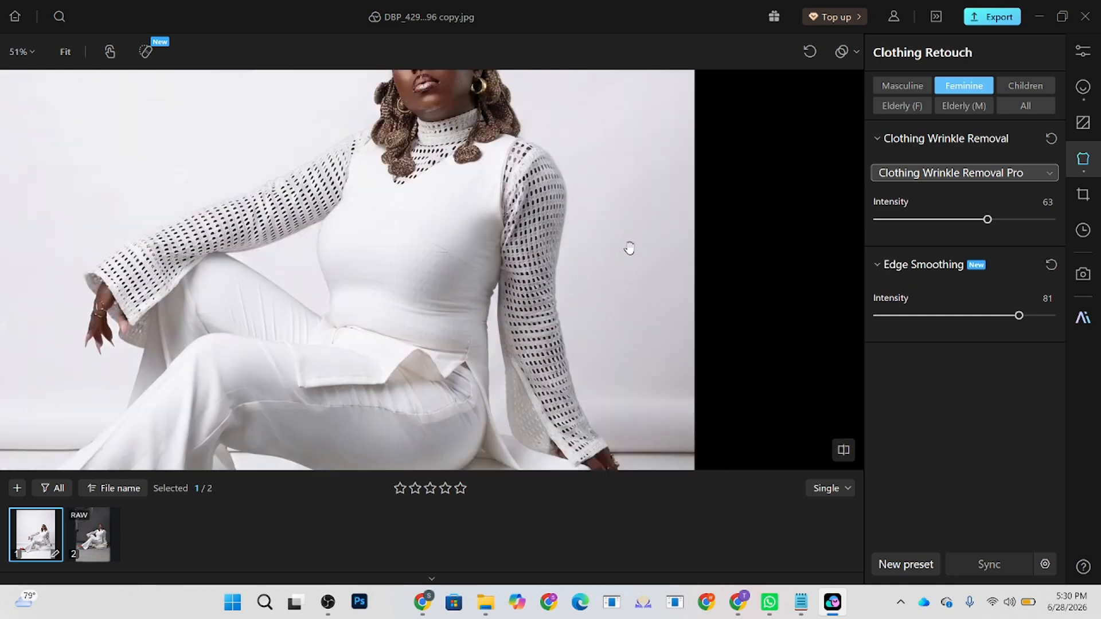
pyautogui.scroll(1, 538, 316)
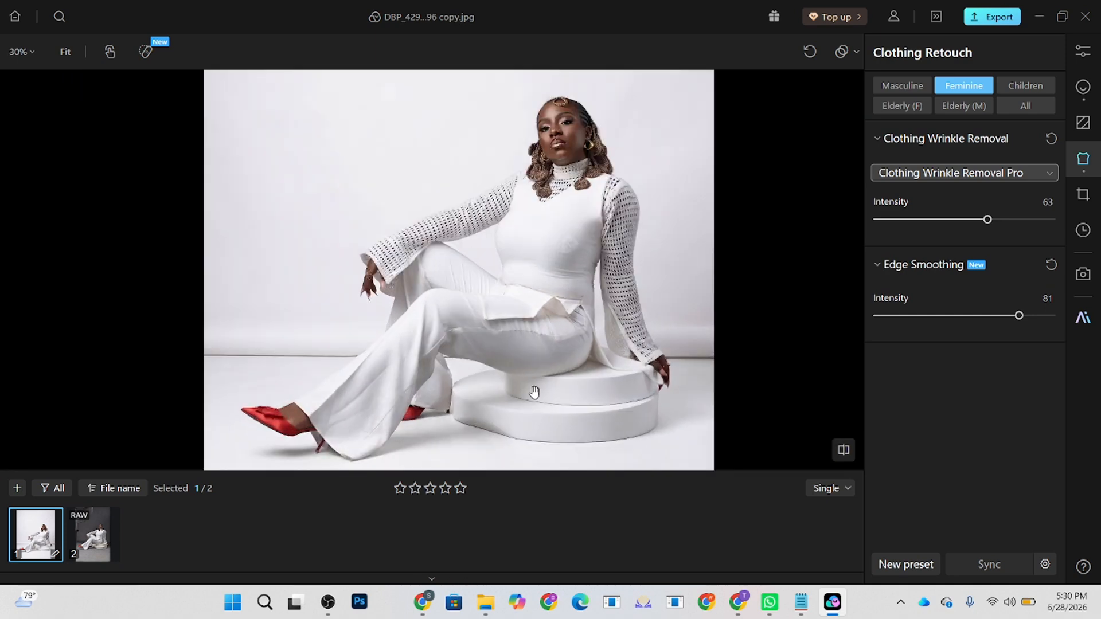
pyautogui.scroll(5, 379, 403)
pyautogui.scroll(-7, 322, 312)
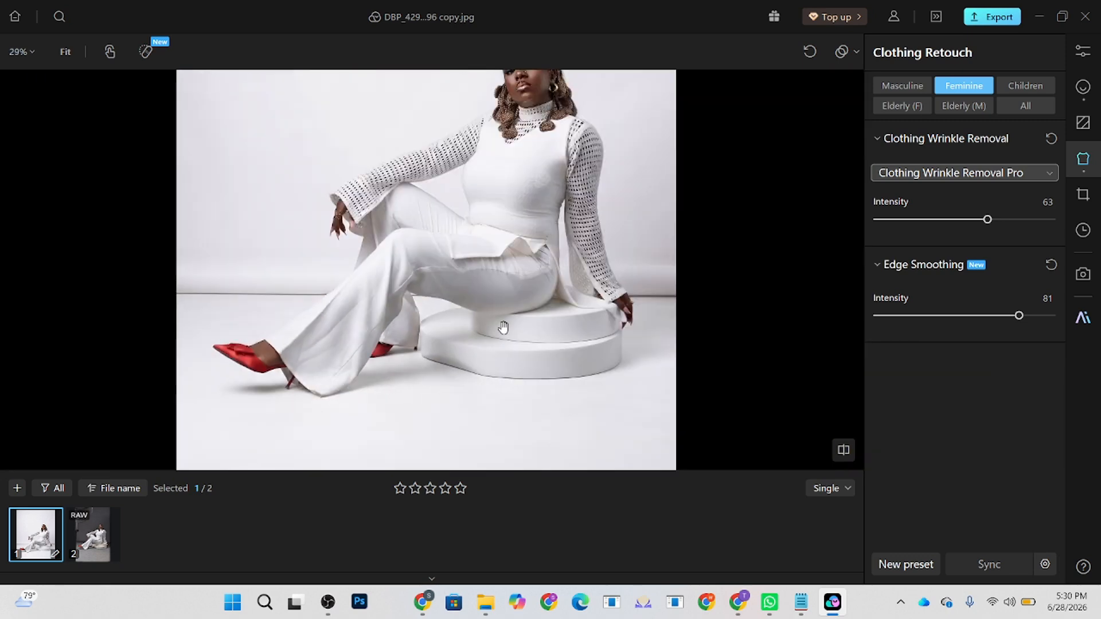
pyautogui.scroll(1, 459, 310)
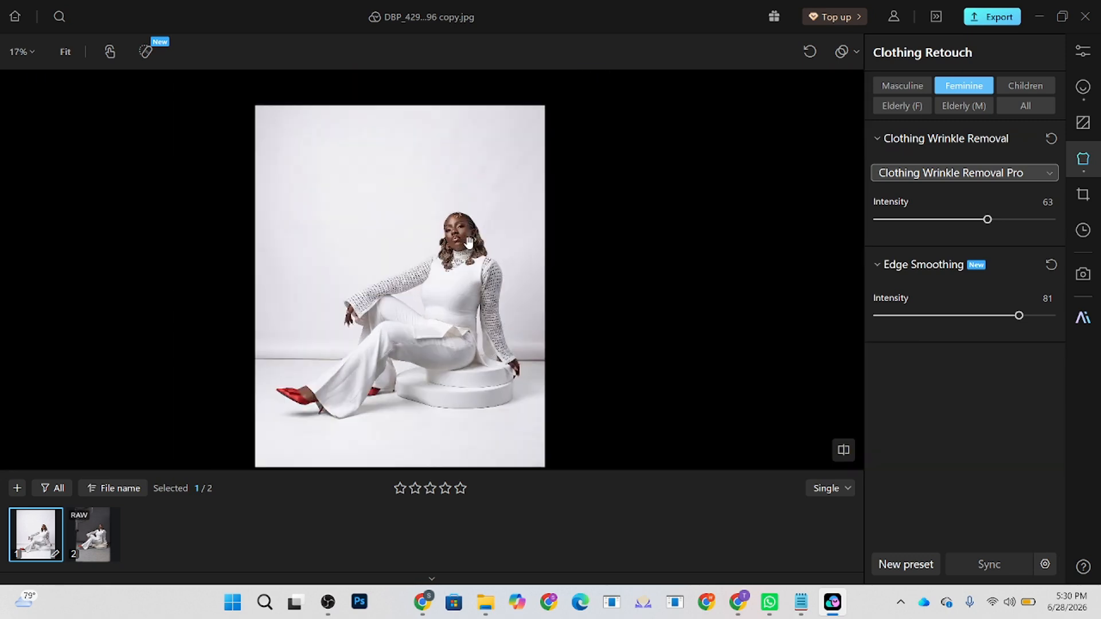
# Return to the portrait retouch settings and apply the Model body type with Intensity 65
pyautogui.click(1082, 87)
pyautogui.scroll(-3, 948, 397)
pyautogui.scroll(-12, 947, 397)
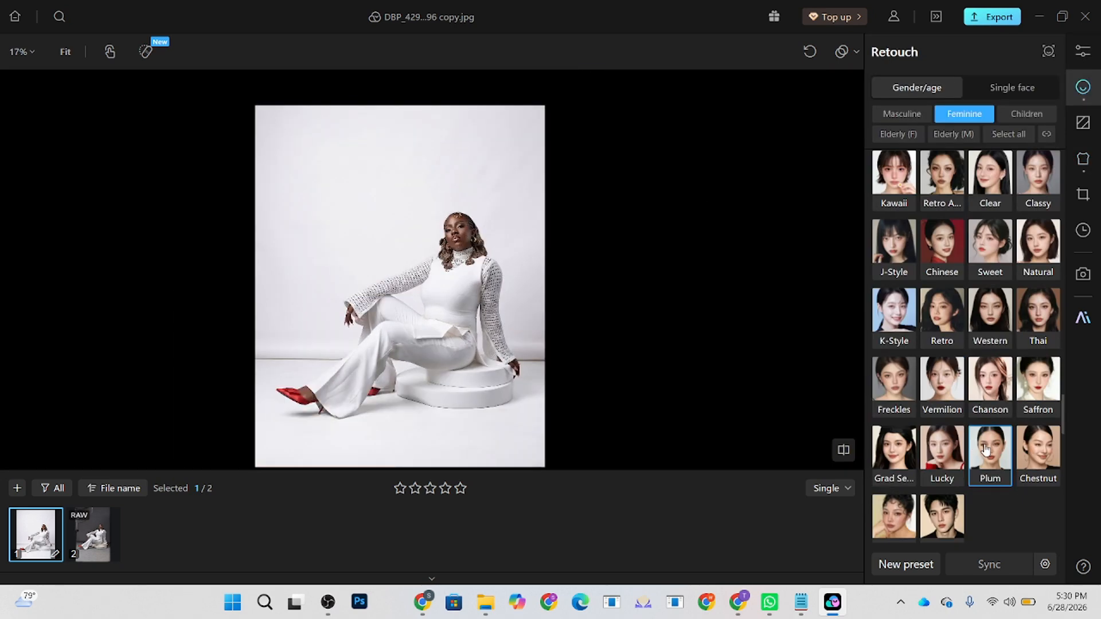
pyautogui.scroll(3, 1005, 459)
pyautogui.scroll(3, 1007, 402)
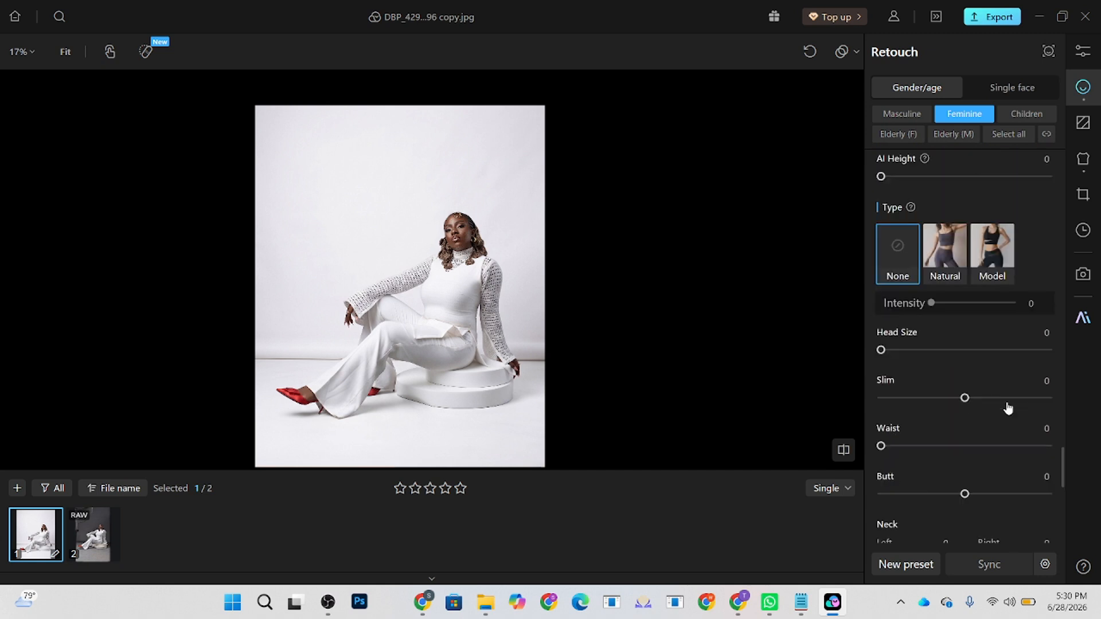
pyautogui.click(1000, 260)
pyautogui.moveTo(972, 303); pyautogui.dragTo(983, 304)
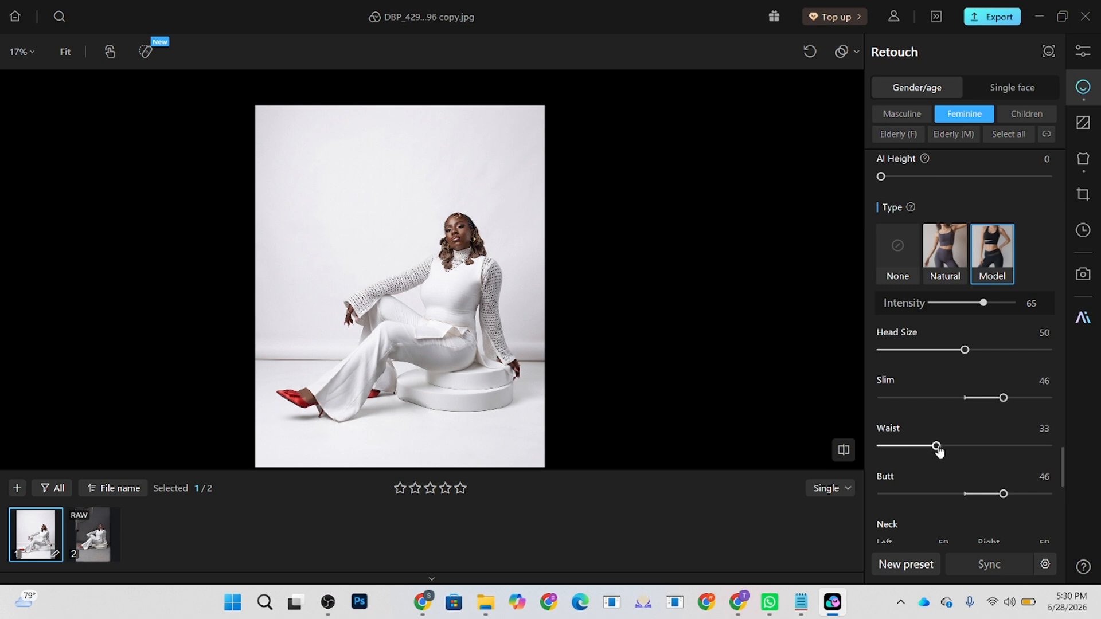
# Set the body reshape values to Waist 72, Butt 100, Belly 71 and Height 66
pyautogui.moveTo(936, 450); pyautogui.dragTo(1001, 450)
pyautogui.moveTo(1002, 494); pyautogui.dragTo(1048, 493)
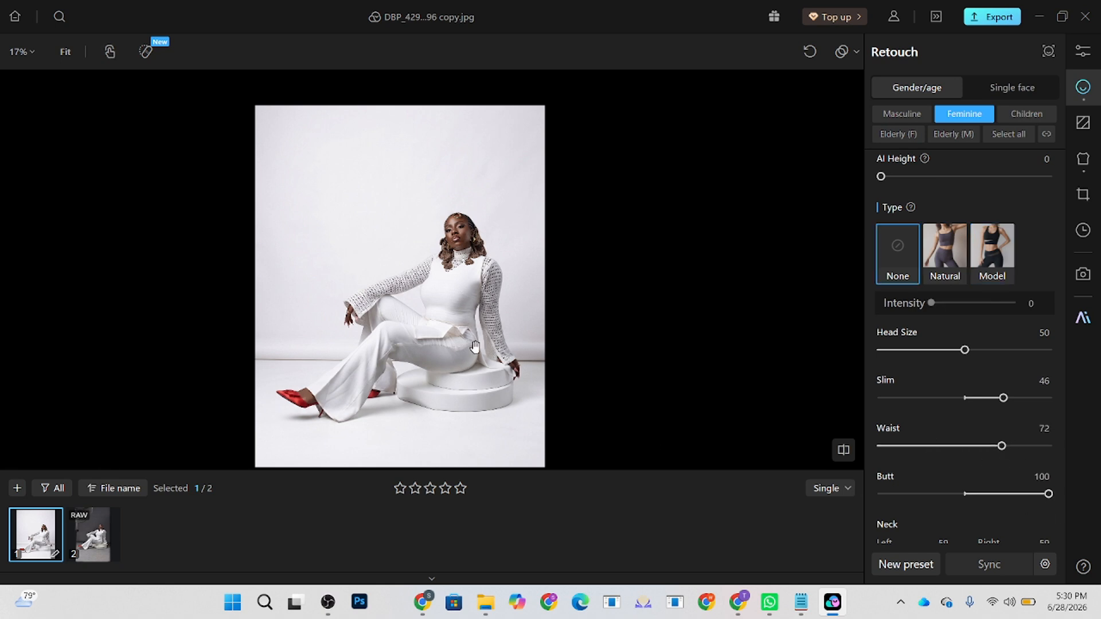
pyautogui.scroll(-2, 958, 423)
pyautogui.scroll(-7, 959, 427)
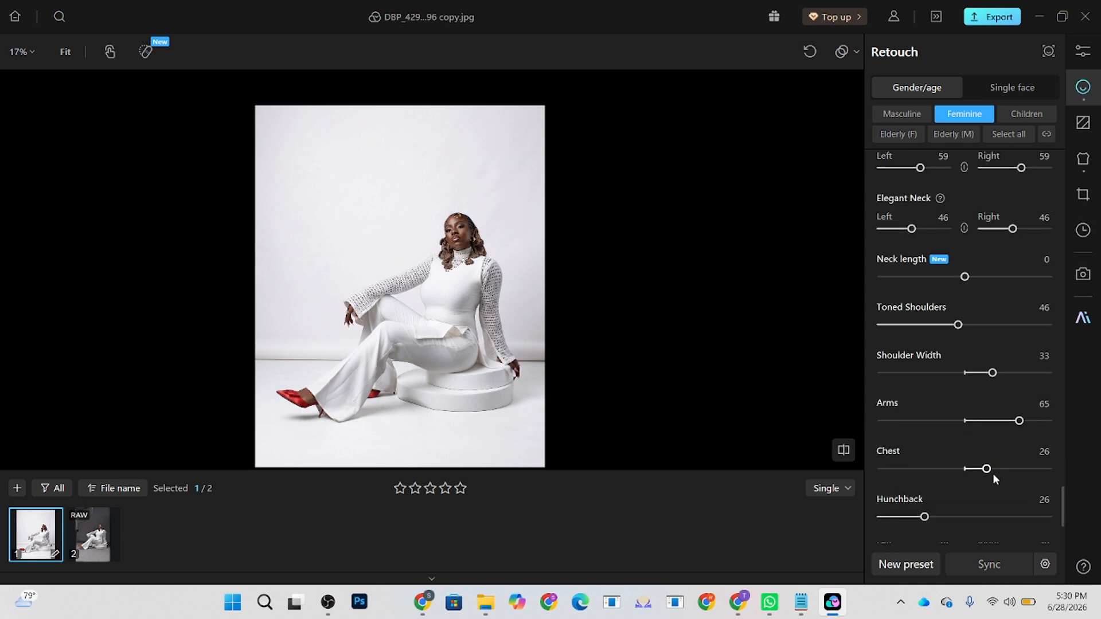
pyautogui.click(986, 468)
pyautogui.scroll(-3, 941, 442)
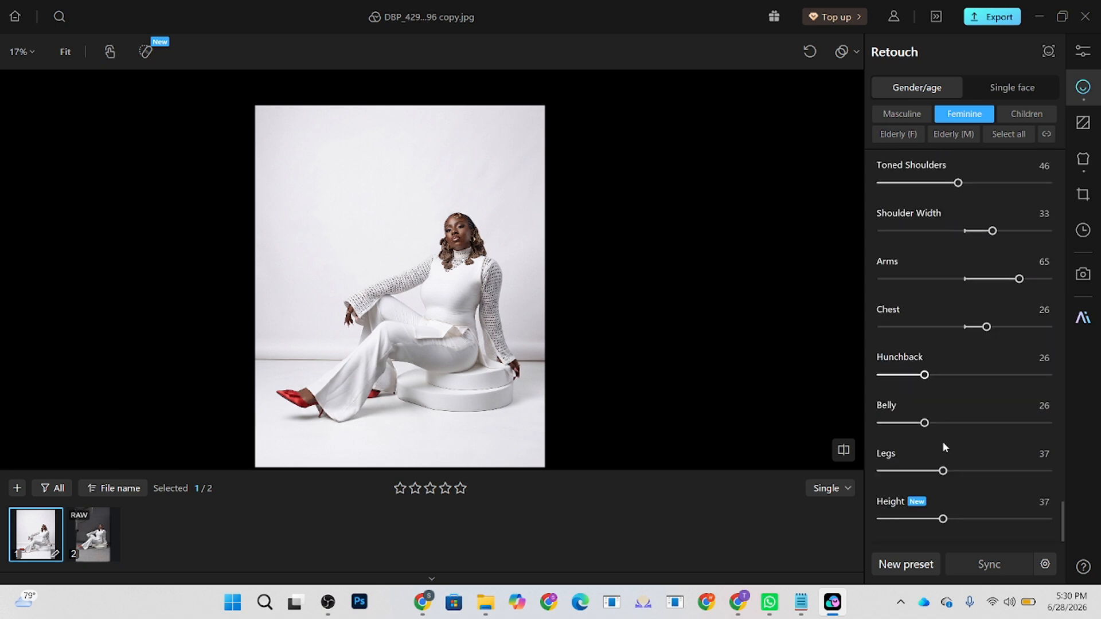
pyautogui.moveTo(924, 422); pyautogui.dragTo(999, 423)
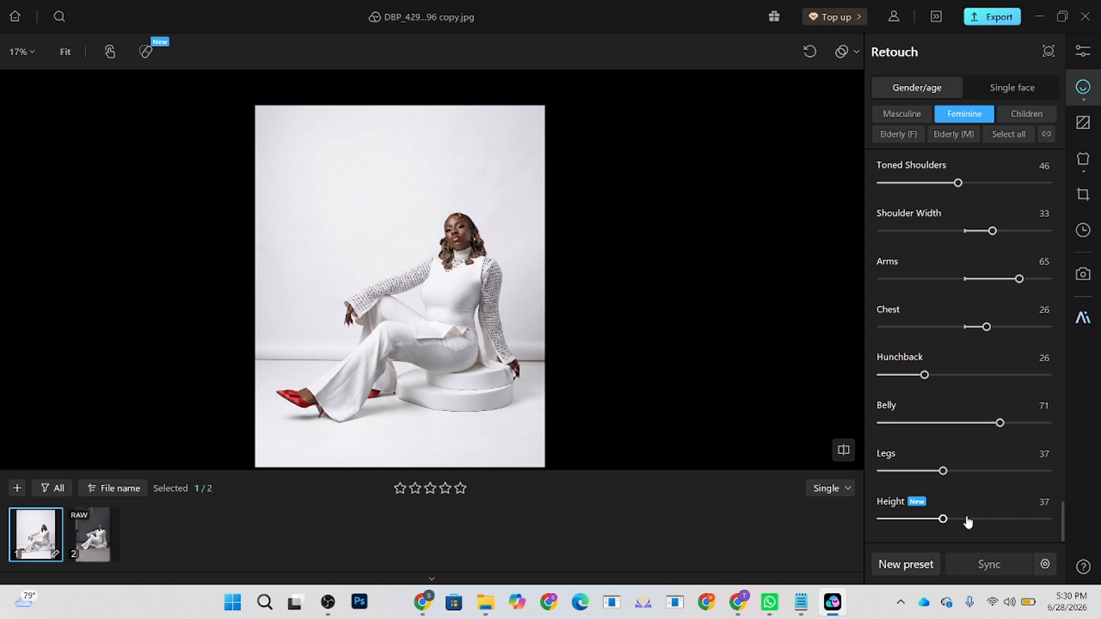
pyautogui.moveTo(968, 522); pyautogui.dragTo(993, 526)
pyautogui.scroll(-1, 469, 326)
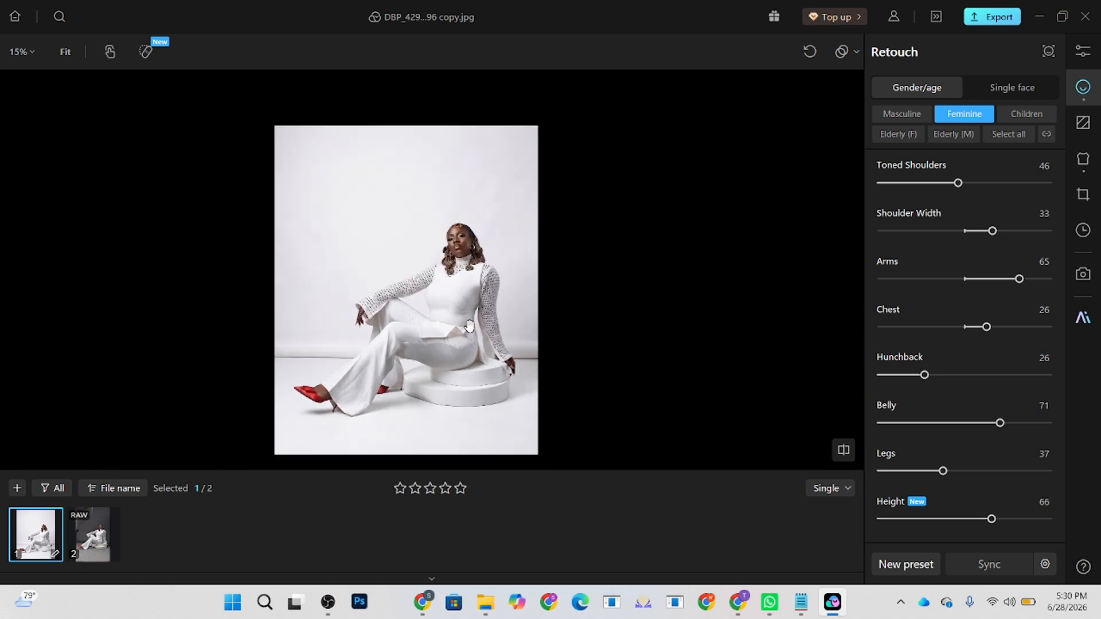
# Show the original and the retouched portrait side by side and compare the face and the whole figure
pyautogui.scroll(2, 469, 326)
pyautogui.click(831, 488)
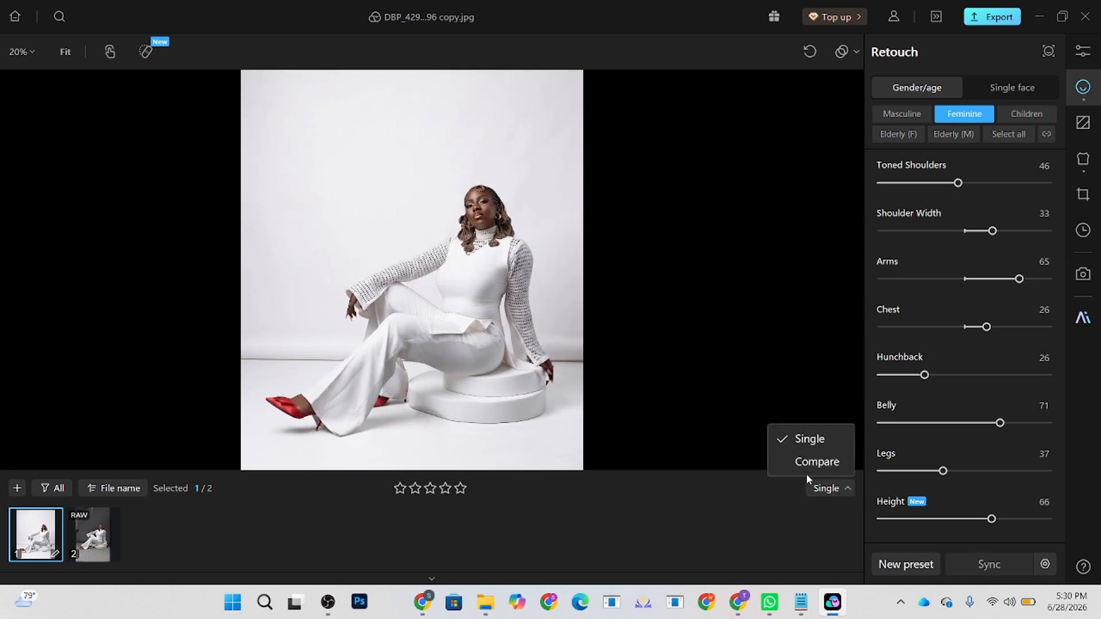
pyautogui.click(815, 462)
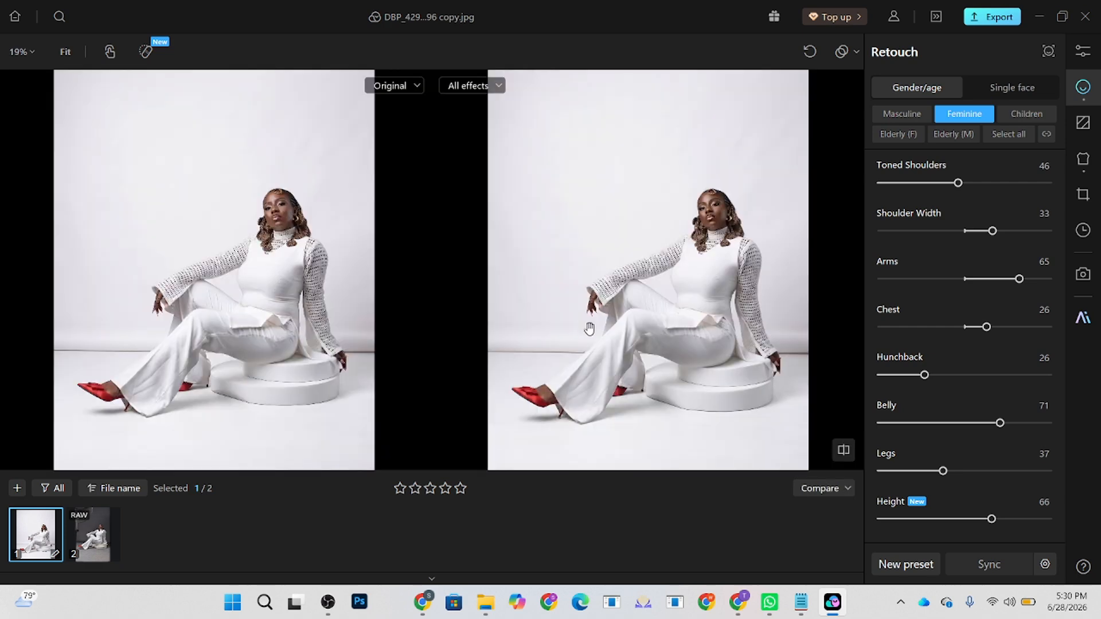
pyautogui.scroll(5, 698, 236)
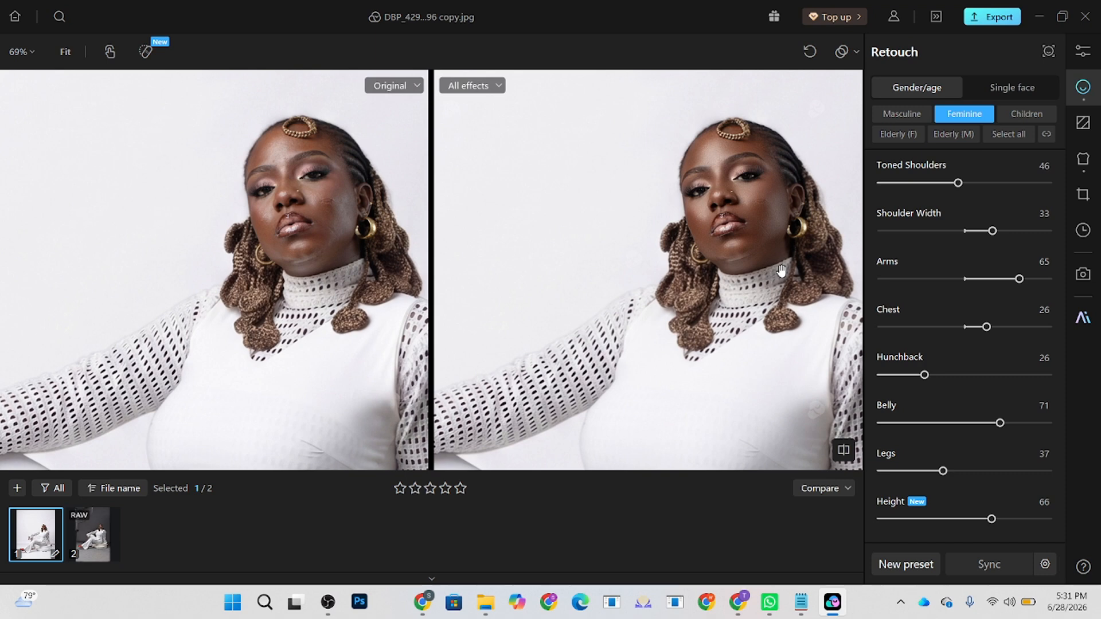
pyautogui.scroll(-5, 289, 229)
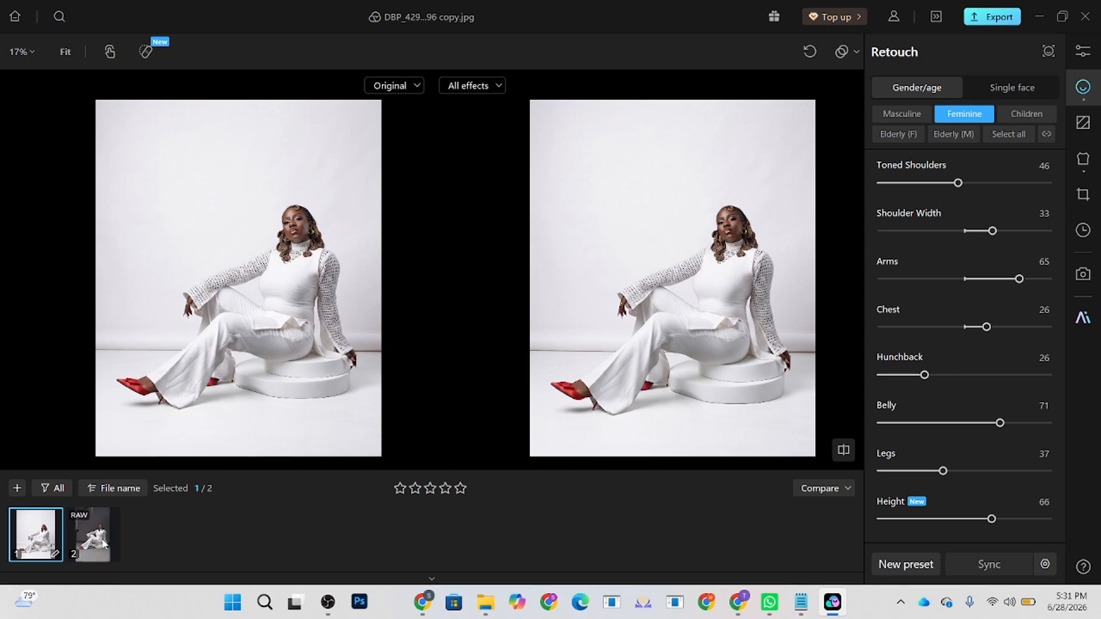
# View the RAW photo in the comparison, return to the retouched JPG and compare it with its original again
pyautogui.click(103, 543)
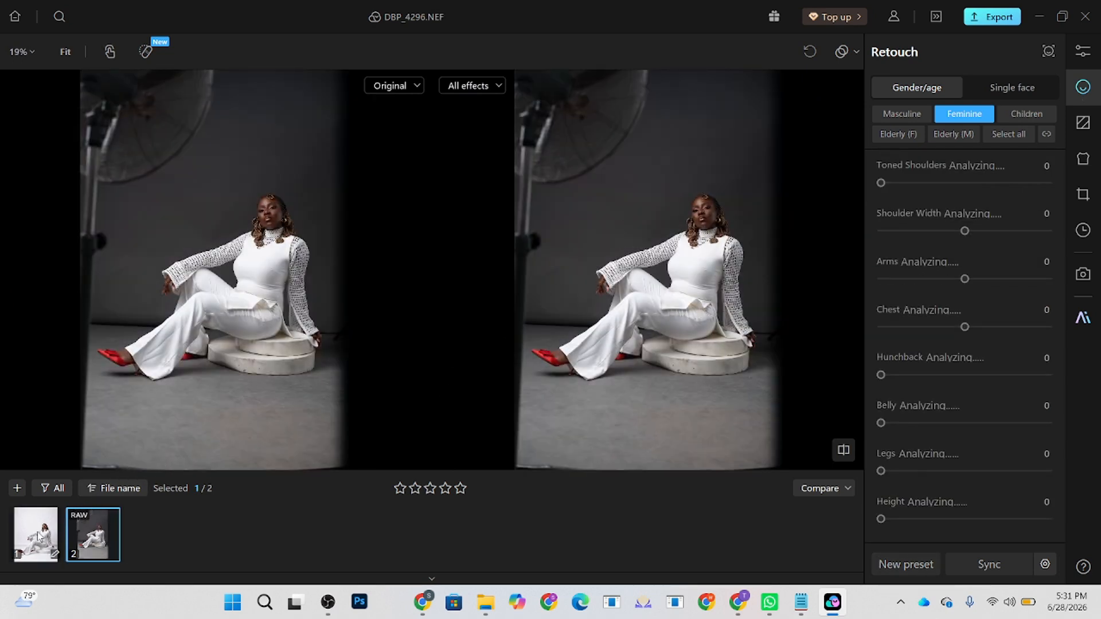
pyautogui.click(39, 538)
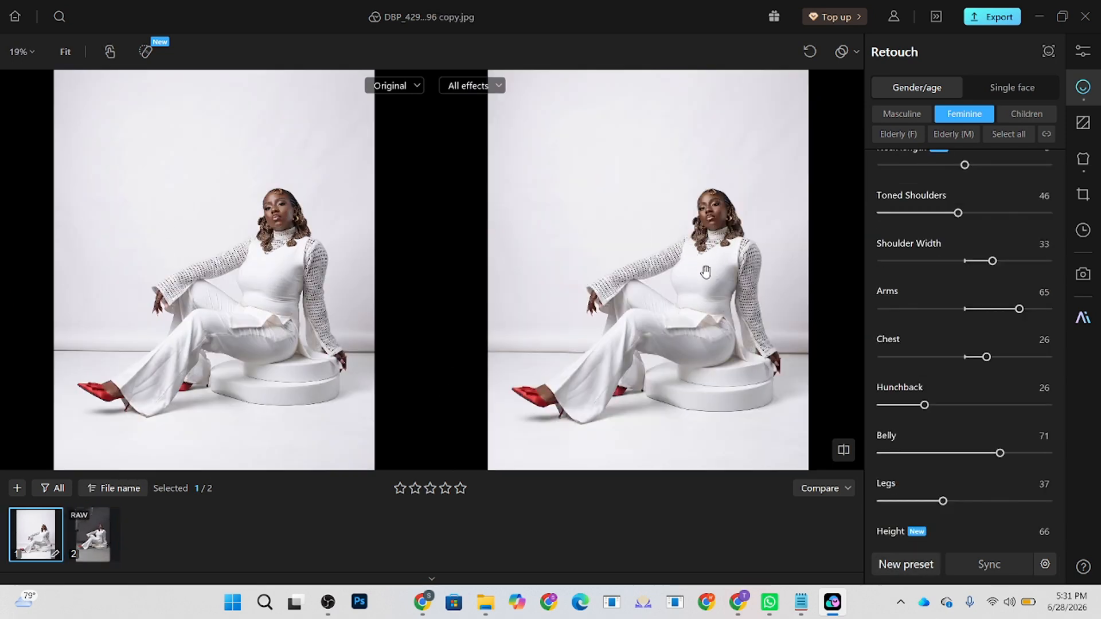
pyautogui.scroll(4, 705, 272)
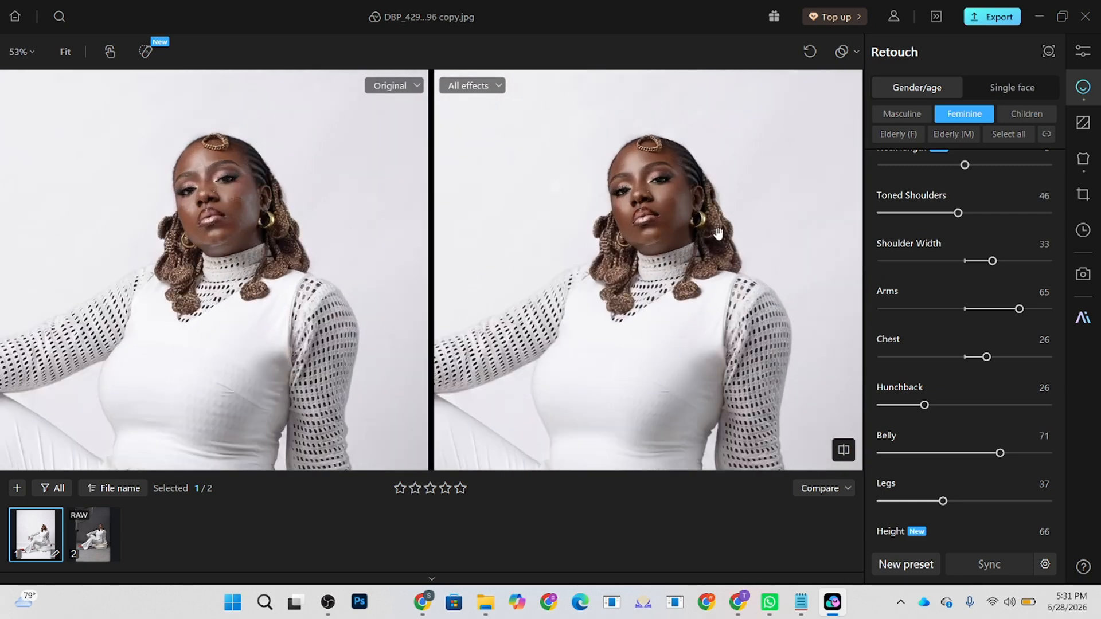
pyautogui.scroll(-4, 691, 203)
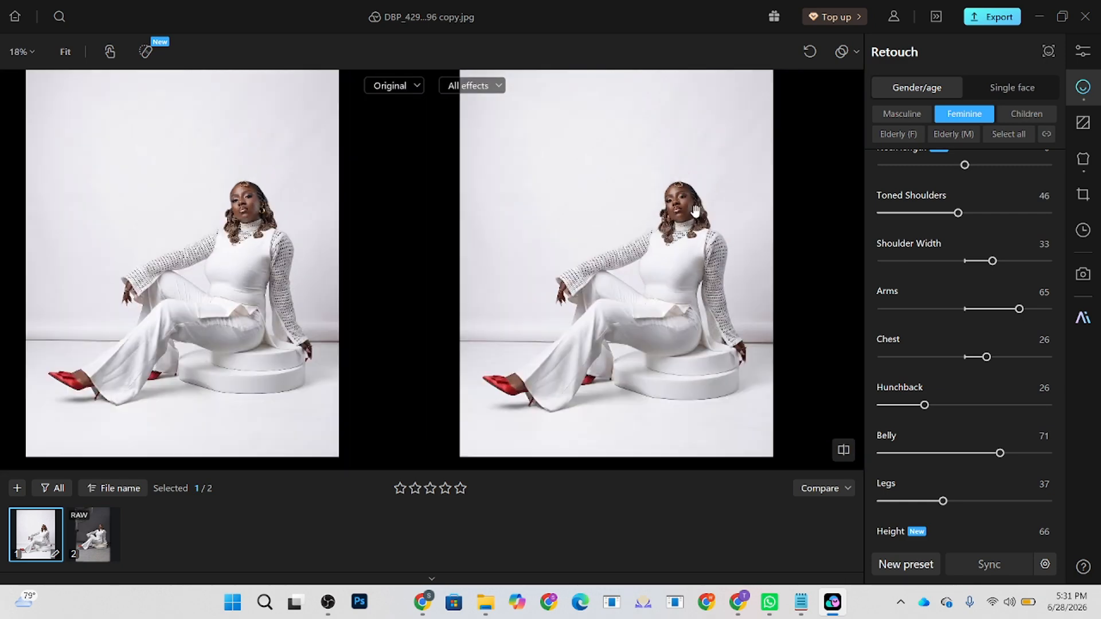
pyautogui.scroll(-1, 693, 211)
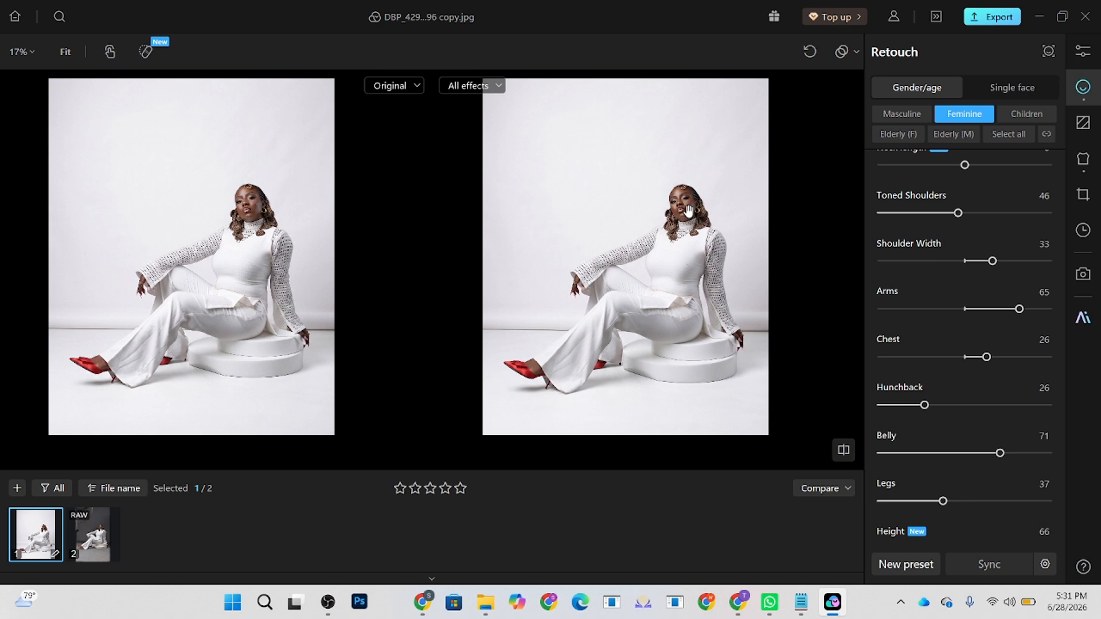